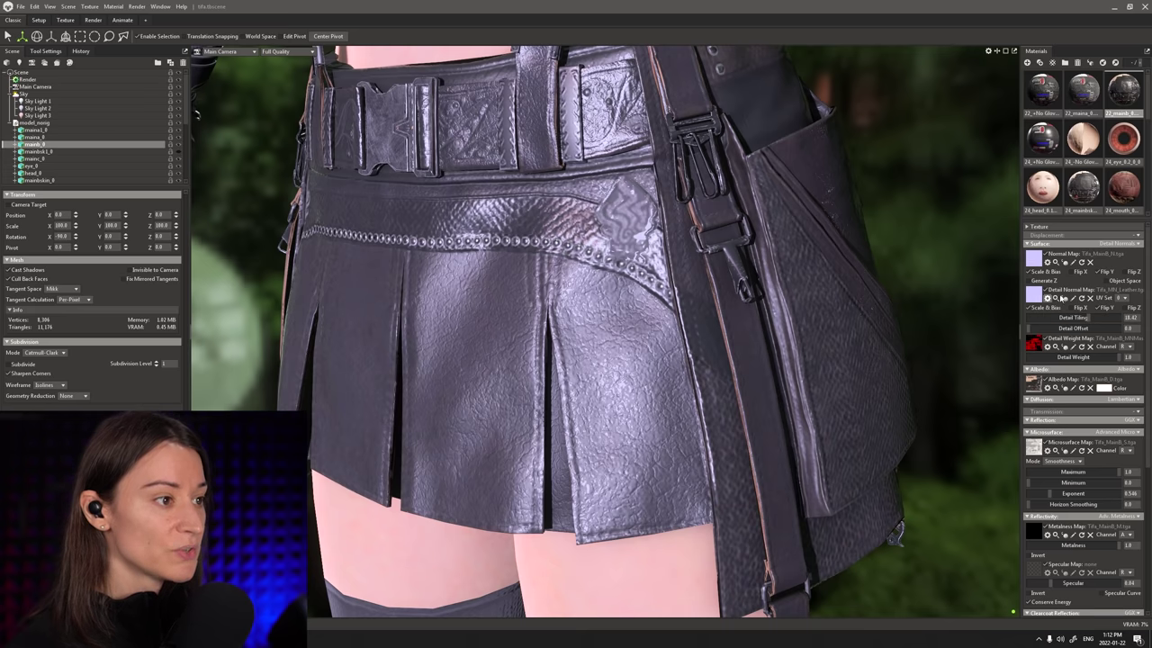
# - Preview the skirt material's detail normal map and clear it from the material to examine the leather without it
pyautogui.click(1056, 299)
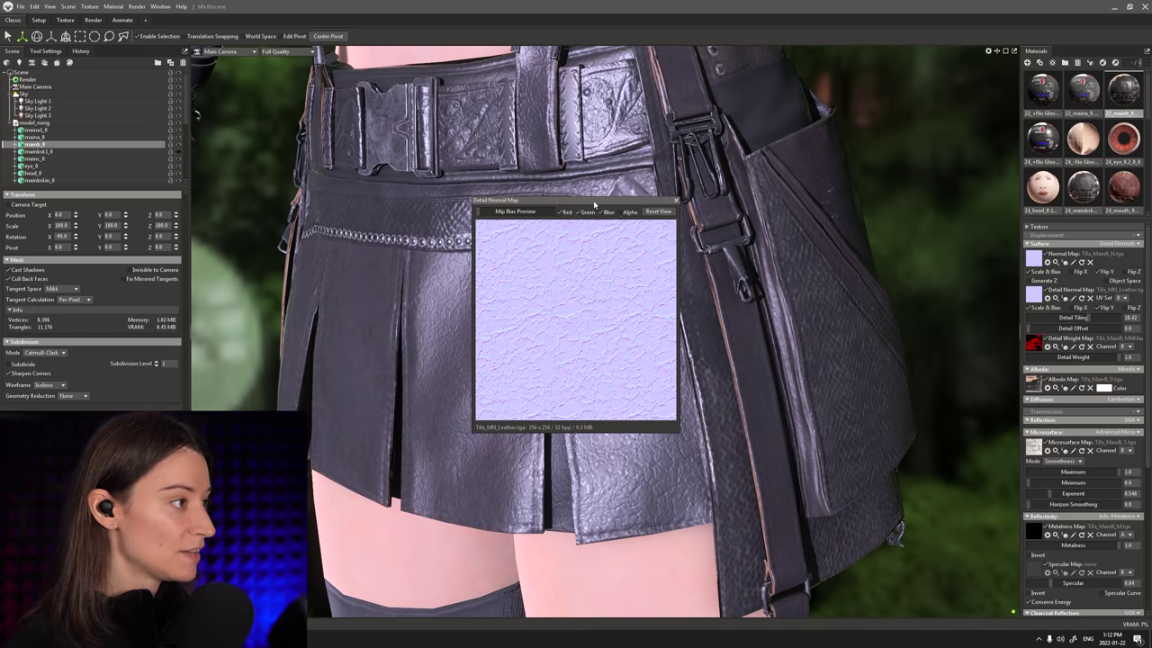
pyautogui.moveTo(594, 204); pyautogui.dragTo(880, 190)
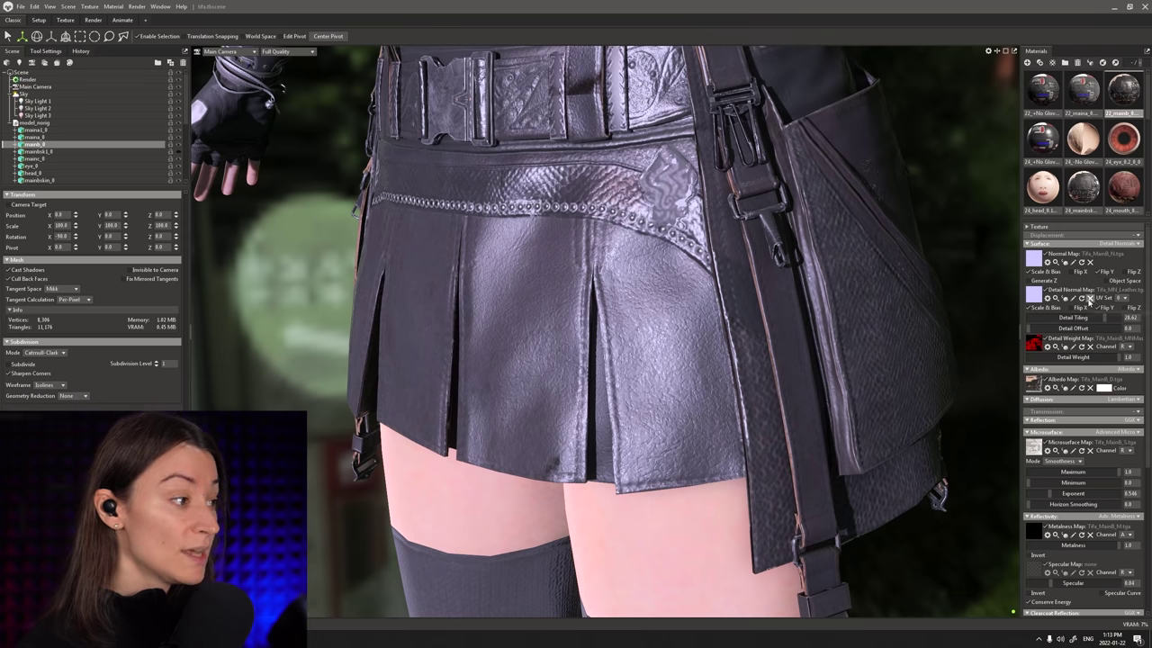
pyautogui.click(1090, 297)
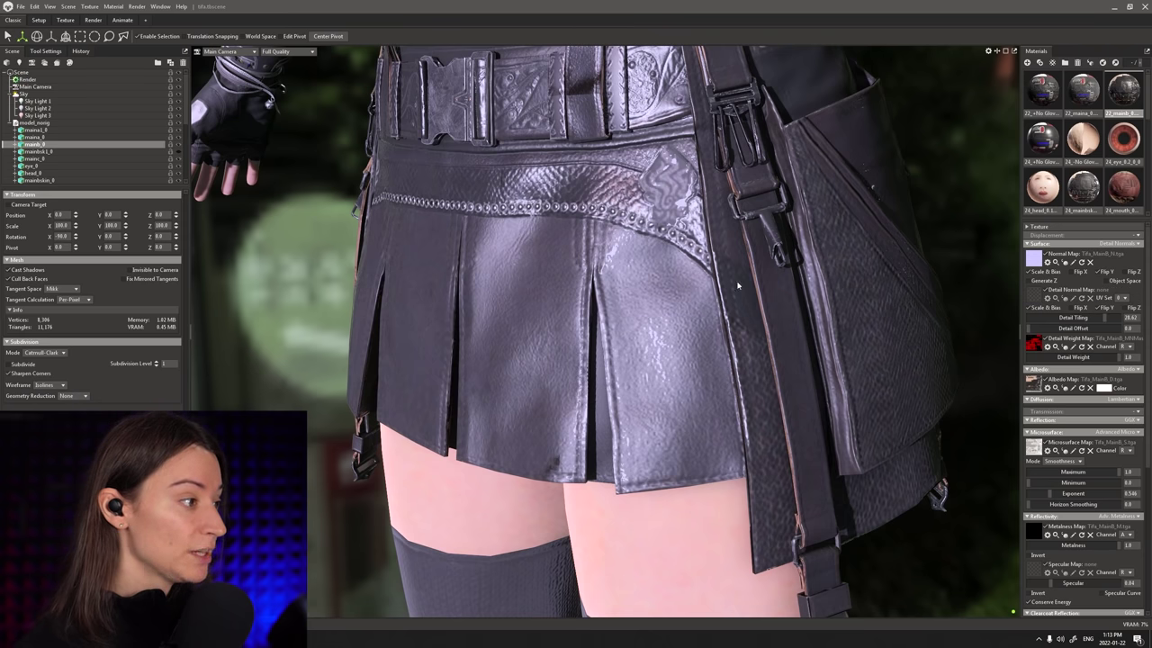
pyautogui.scroll(2, 689, 432)
pyautogui.keyDown('alt'); pyautogui.moveTo(689, 433); pyautogui.dragTo(854, 411); pyautogui.keyUp('alt')
pyautogui.scroll(4, 531, 250)
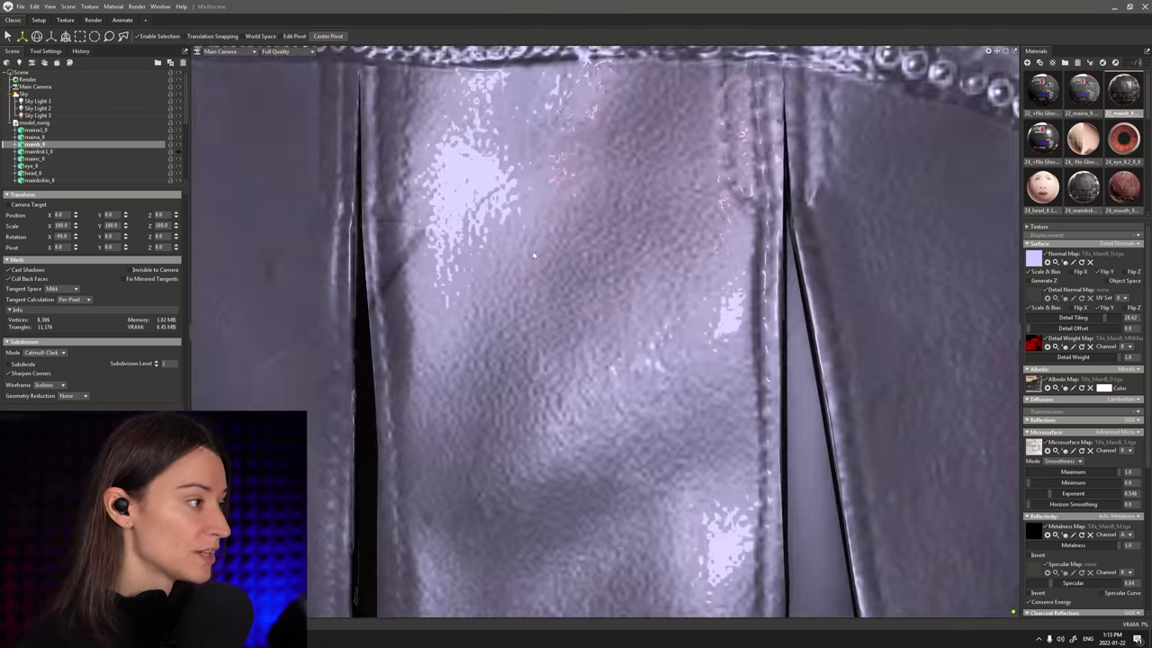
pyautogui.scroll(-5, 670, 458)
pyautogui.keyDown('alt'); pyautogui.moveTo(670, 458); pyautogui.dragTo(752, 409); pyautogui.keyUp('alt')
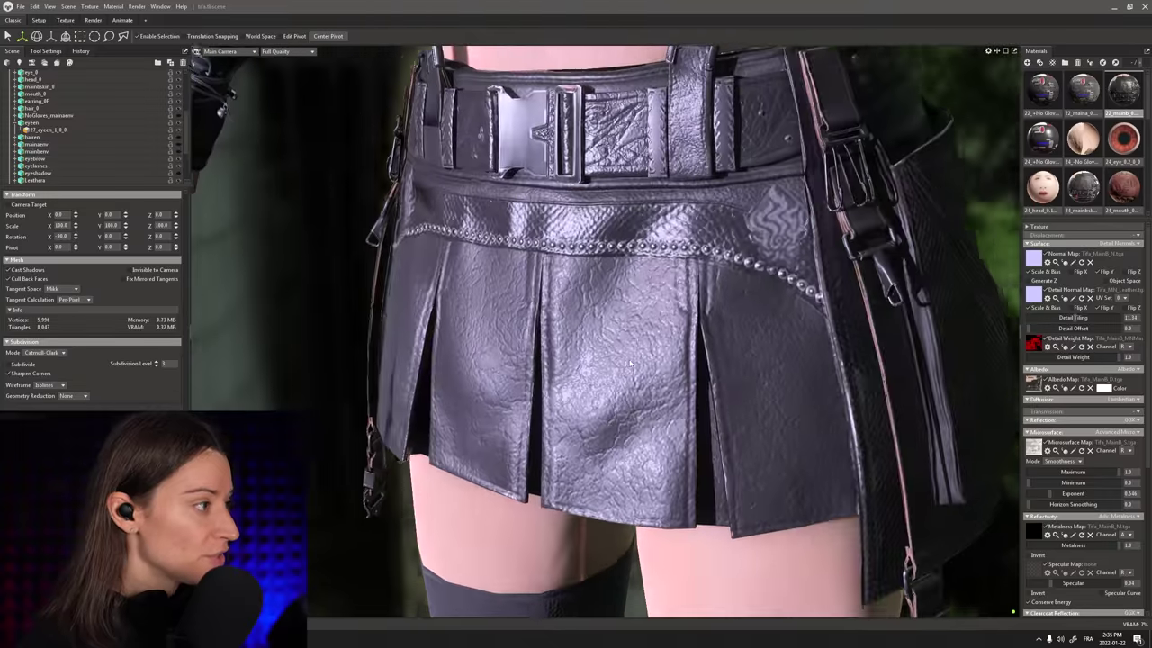
# - Examine the leather grain on the pleated skirt and belt, and the fabric of the thigh-high stockings
pyautogui.moveTo(630, 363); pyautogui.dragTo(484, 205)
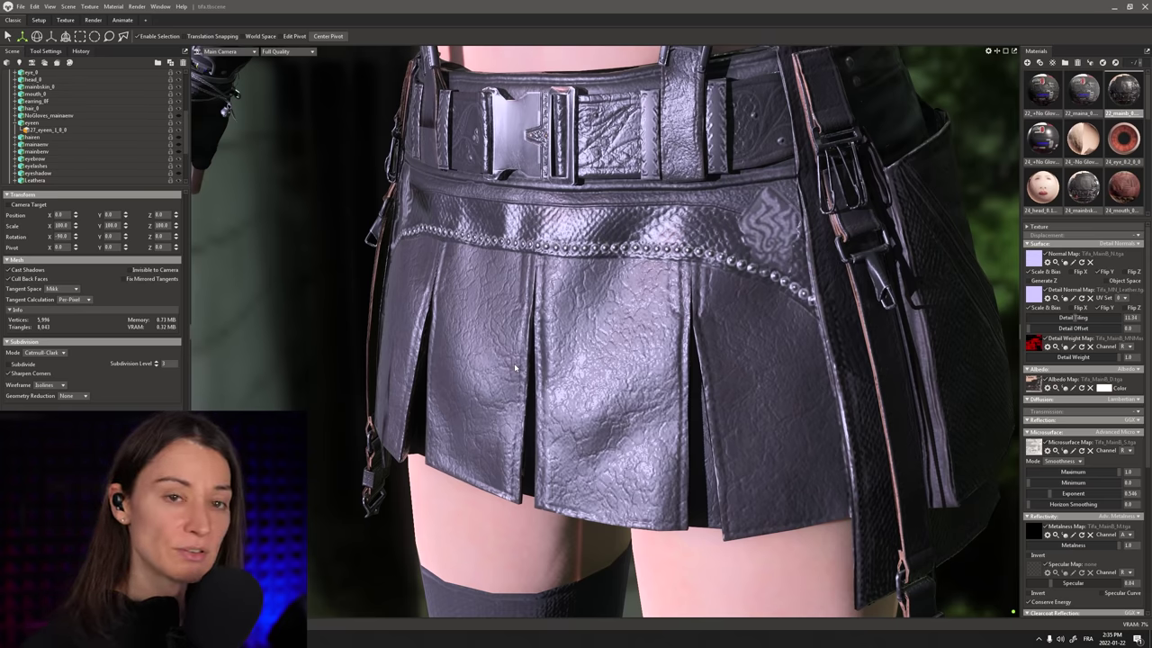
pyautogui.scroll(-5, 715, 401)
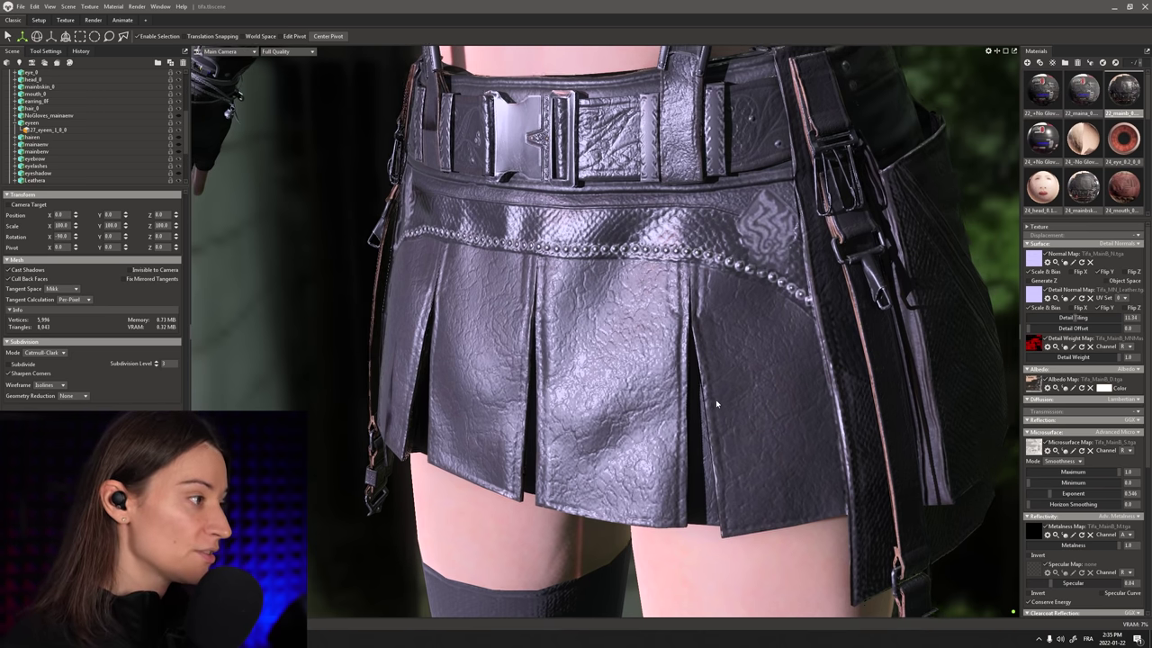
pyautogui.moveTo(715, 401); pyautogui.dragTo(590, 308)
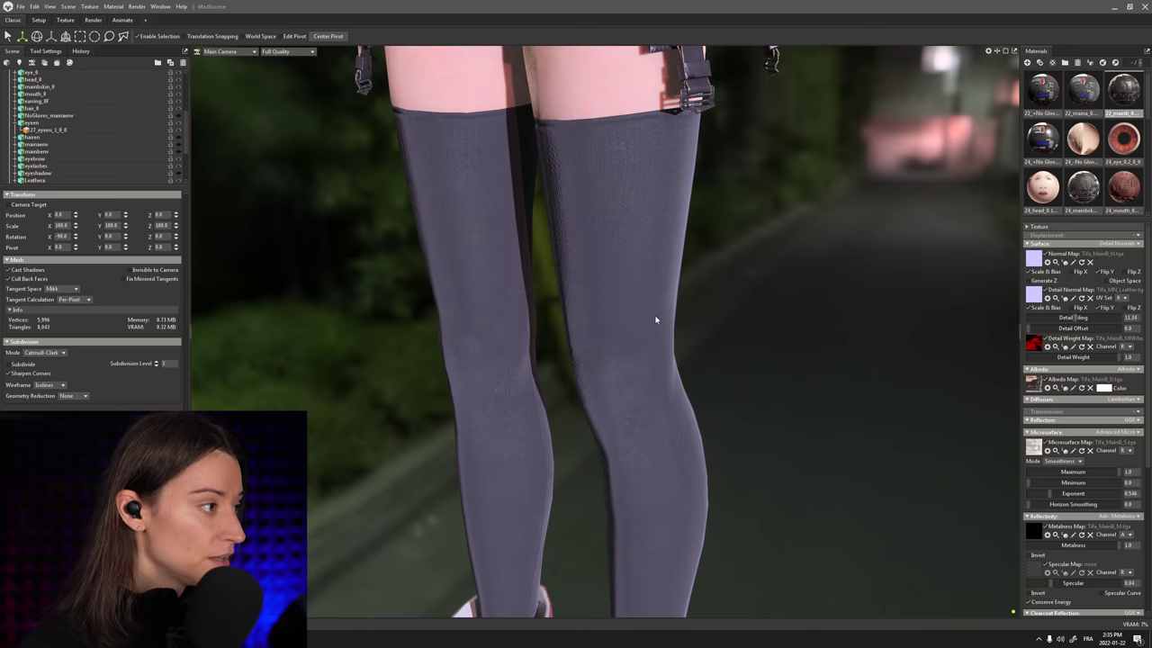
pyautogui.moveTo(656, 314)
pyautogui.keyDown('shift'); pyautogui.mouseDown()
pyautogui.moveTo(643, 329)
pyautogui.moveTo(628, 316)
pyautogui.moveTo(504, 314)
pyautogui.moveTo(638, 319)
pyautogui.moveTo(654, 330)
pyautogui.mouseUp(); pyautogui.keyUp('shift')
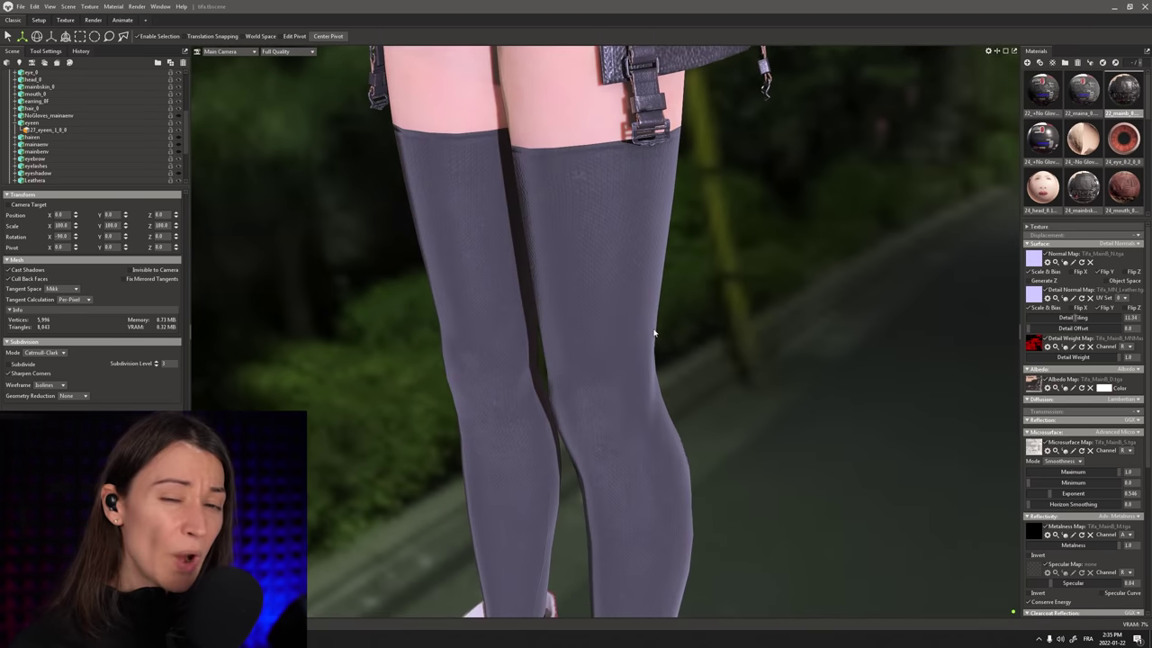
pyautogui.keyDown('shift'); pyautogui.moveTo(736, 393); pyautogui.dragTo(681, 405); pyautogui.keyUp('shift')
pyautogui.moveTo(681, 405); pyautogui.dragTo(693, 502, button='middle')
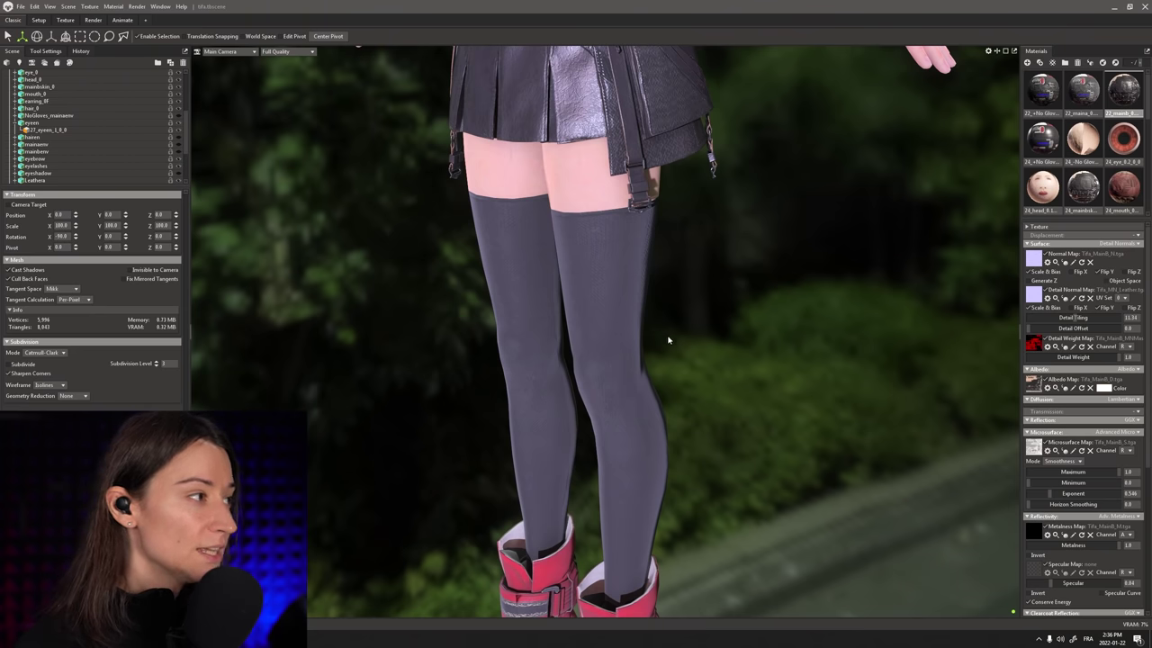
pyautogui.moveTo(643, 303); pyautogui.dragTo(638, 382, button='middle')
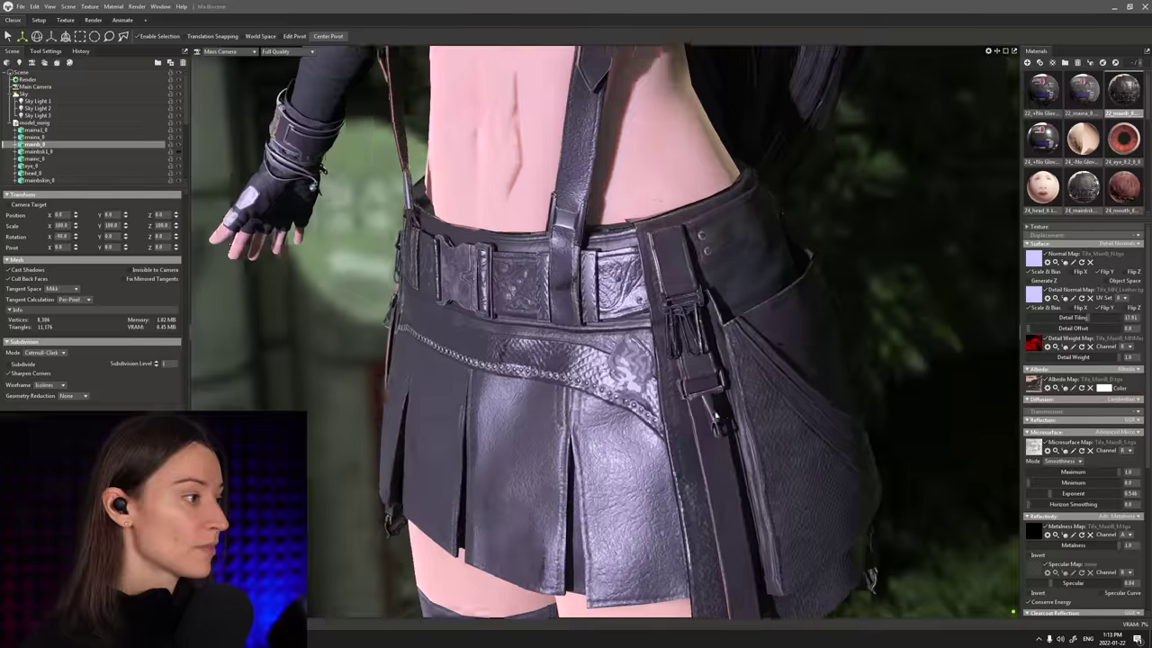
pyautogui.scroll(5, 783, 427)
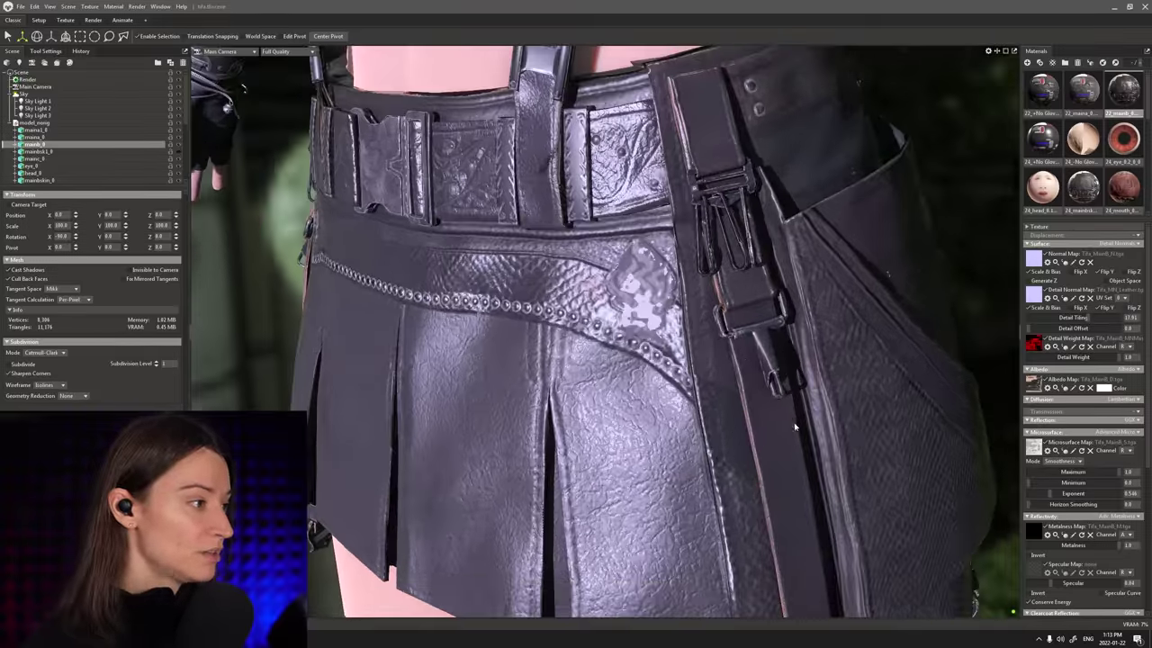
pyautogui.scroll(2, 709, 350)
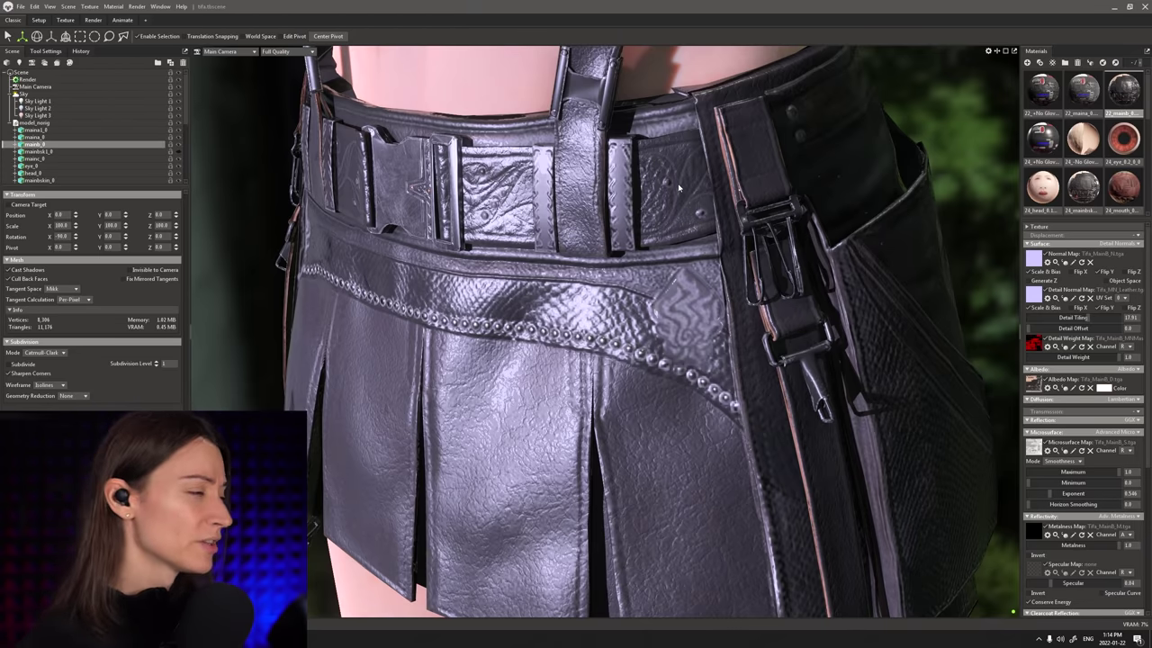
# - Examine the gloved hand up close, including the jewelled bracer, metal plates and wrapped wrist chain
pyautogui.scroll(-4, 665, 378)
pyautogui.moveTo(665, 378); pyautogui.dragTo(655, 348)
pyautogui.scroll(4, 655, 347)
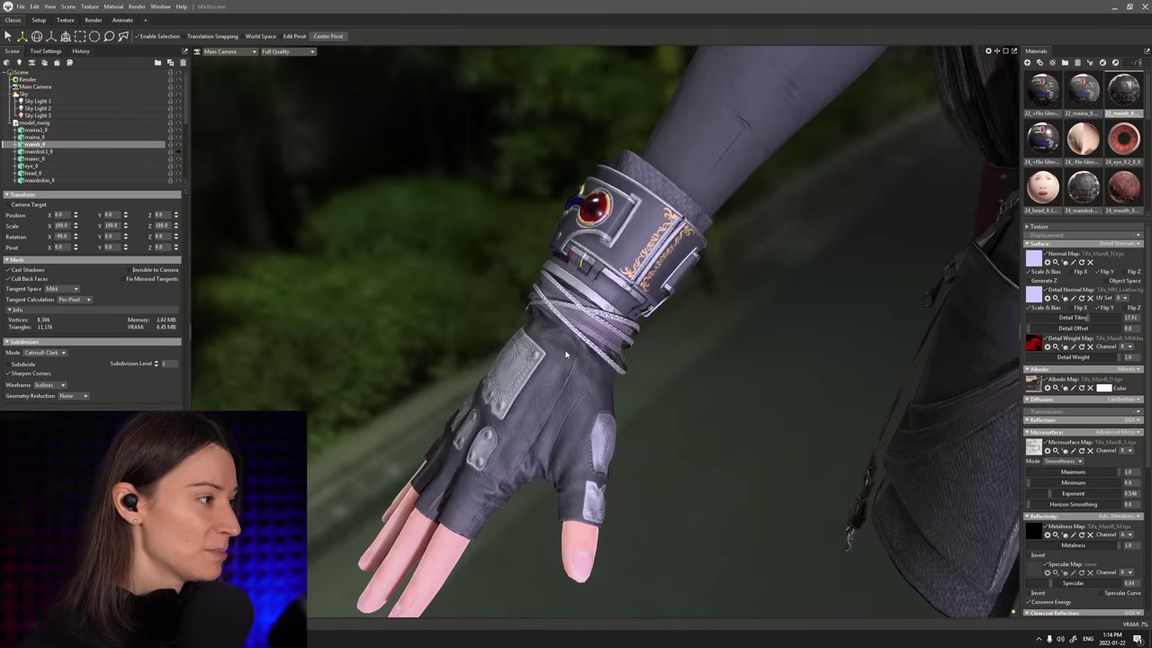
pyautogui.moveTo(585, 387); pyautogui.dragTo(576, 418)
pyautogui.scroll(5, 712, 297)
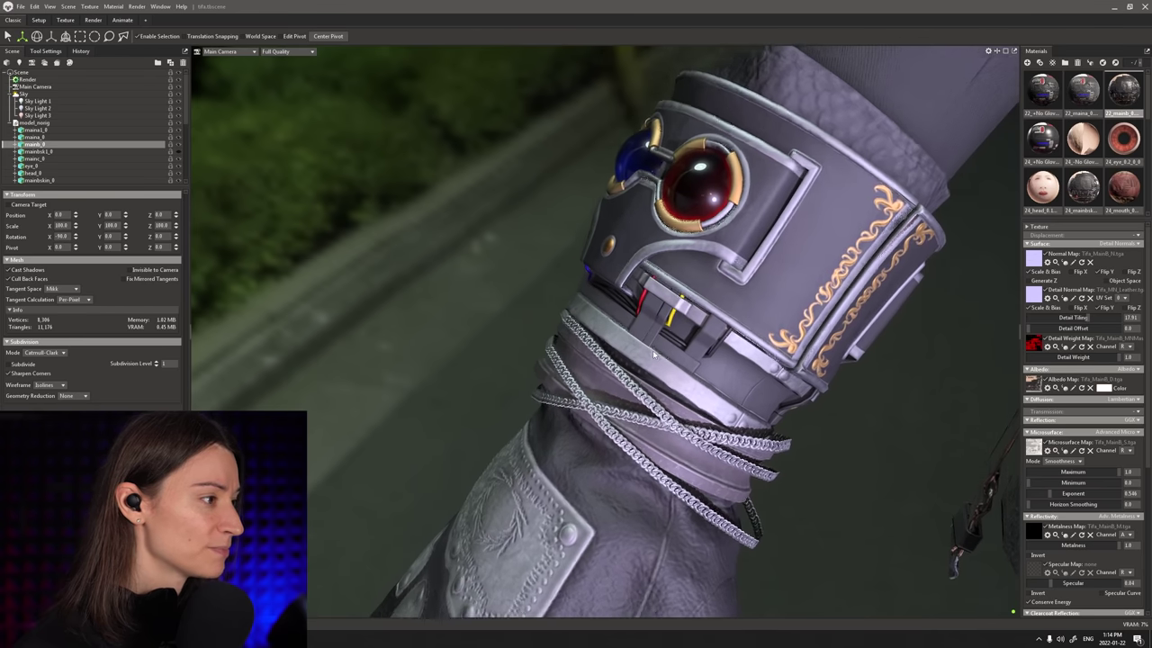
pyautogui.moveTo(657, 423); pyautogui.dragTo(547, 410)
pyautogui.scroll(-5, 662, 387)
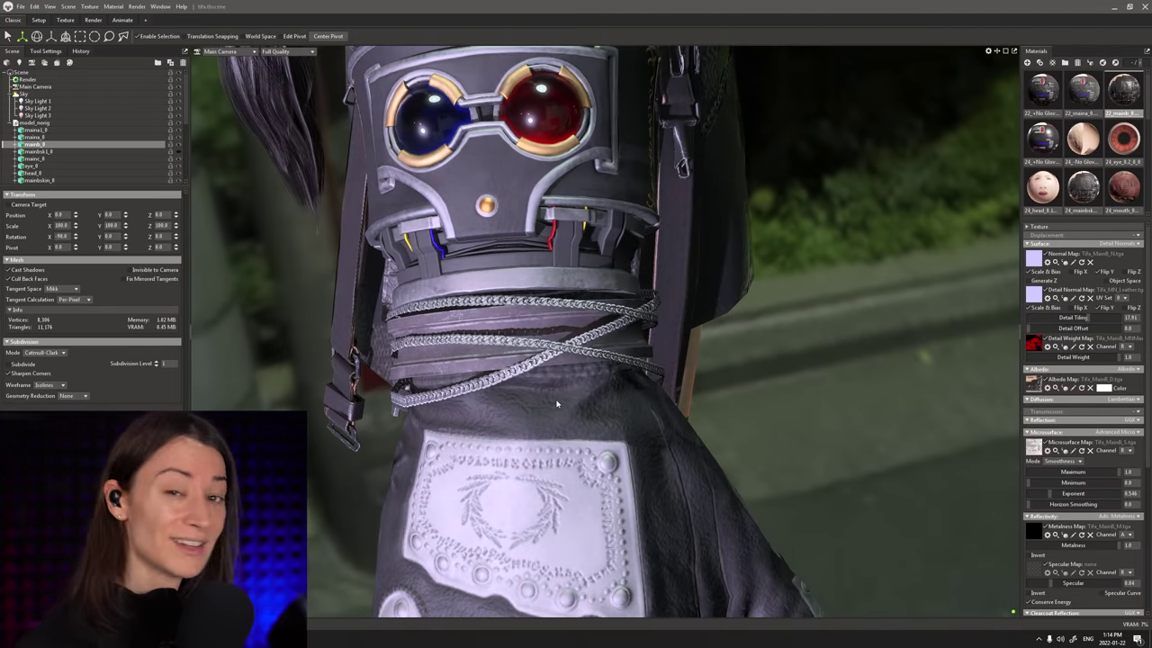
# - Inspect the small charms and feather hanging from the wrist chain from several angles and under different lighting
pyautogui.moveTo(548, 369); pyautogui.dragTo(527, 386)
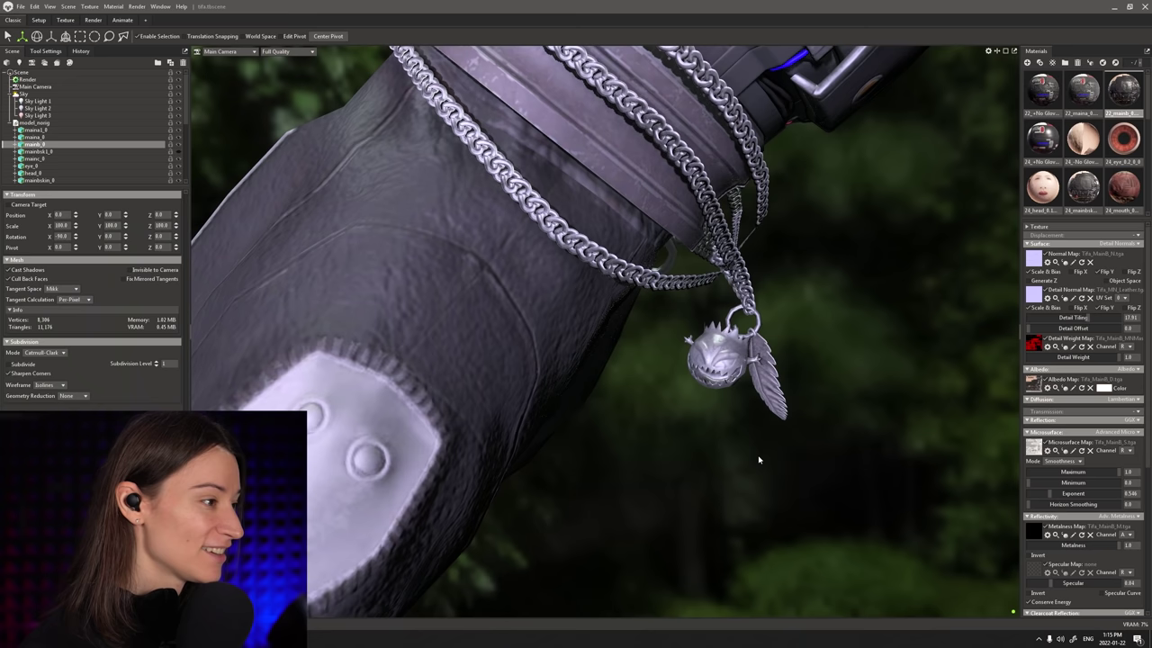
pyautogui.moveTo(750, 418); pyautogui.dragTo(733, 416, button='middle')
pyautogui.moveTo(732, 416); pyautogui.dragTo(716, 370, button='right')
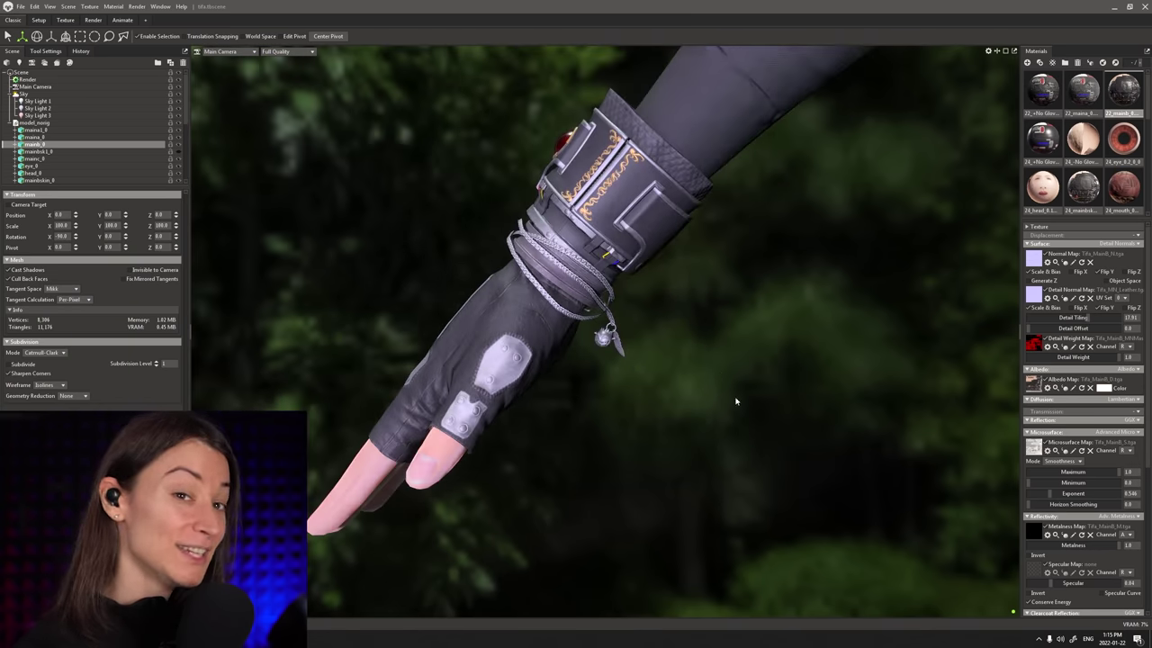
pyautogui.moveTo(735, 401); pyautogui.dragTo(844, 540)
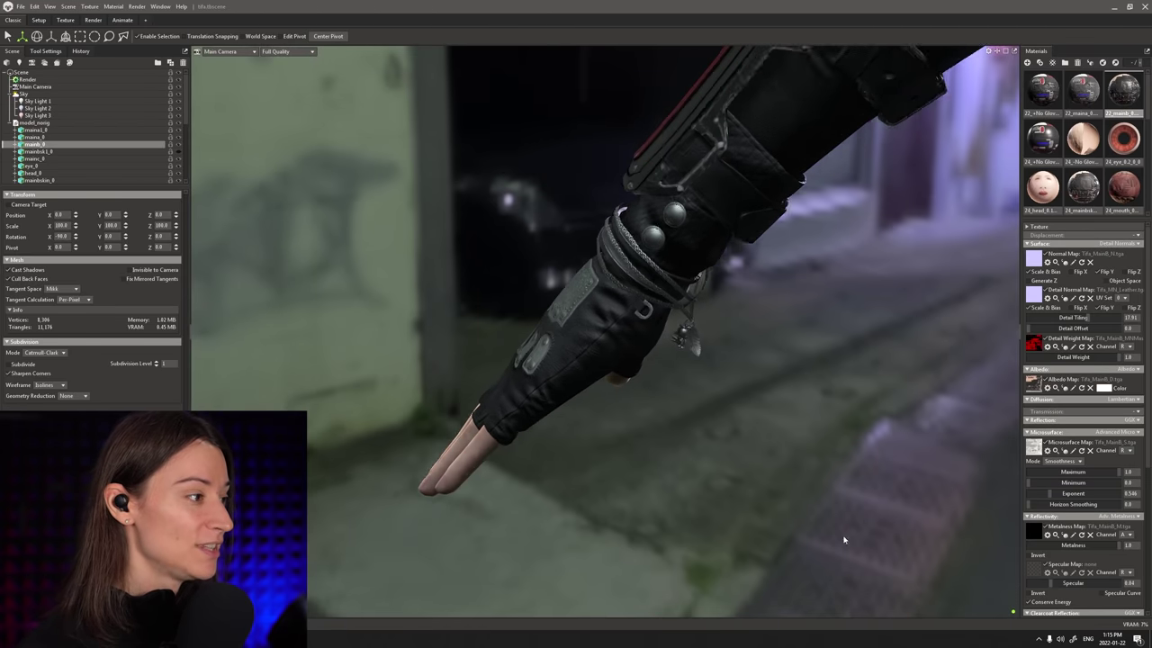
pyautogui.moveTo(796, 418); pyautogui.dragTo(744, 391, button='middle')
pyautogui.moveTo(744, 390); pyautogui.dragTo(1044, 638, button='right')
pyautogui.click(649, 311)
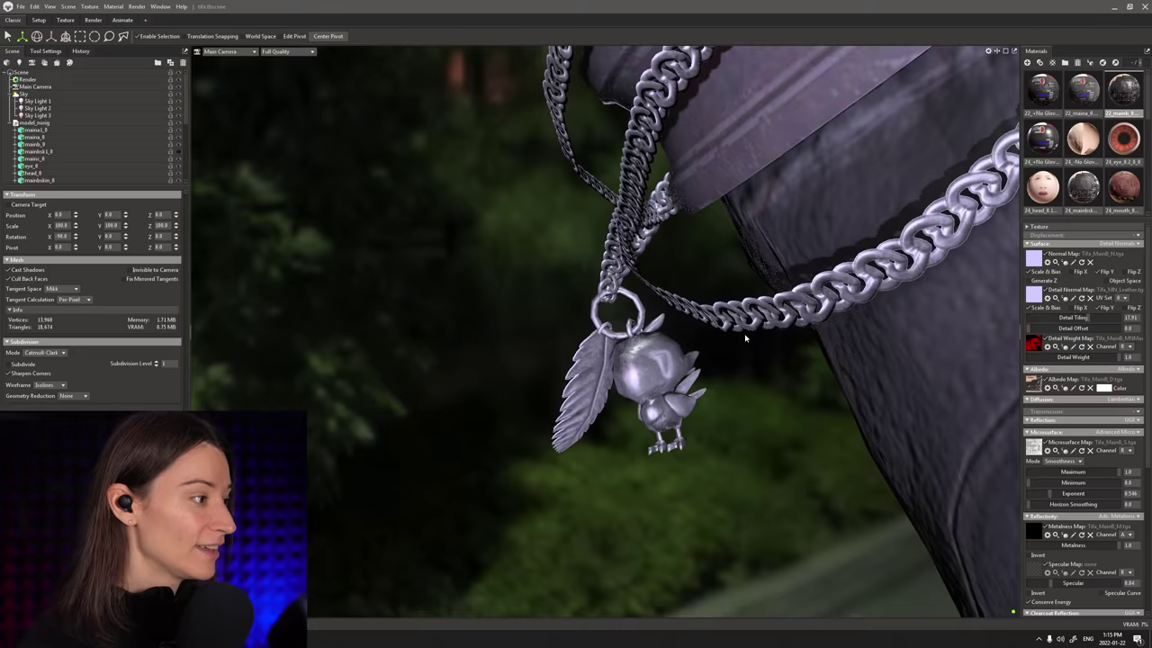
pyautogui.moveTo(746, 337); pyautogui.dragTo(748, 343, button='right')
pyautogui.moveTo(748, 343); pyautogui.dragTo(604, 478)
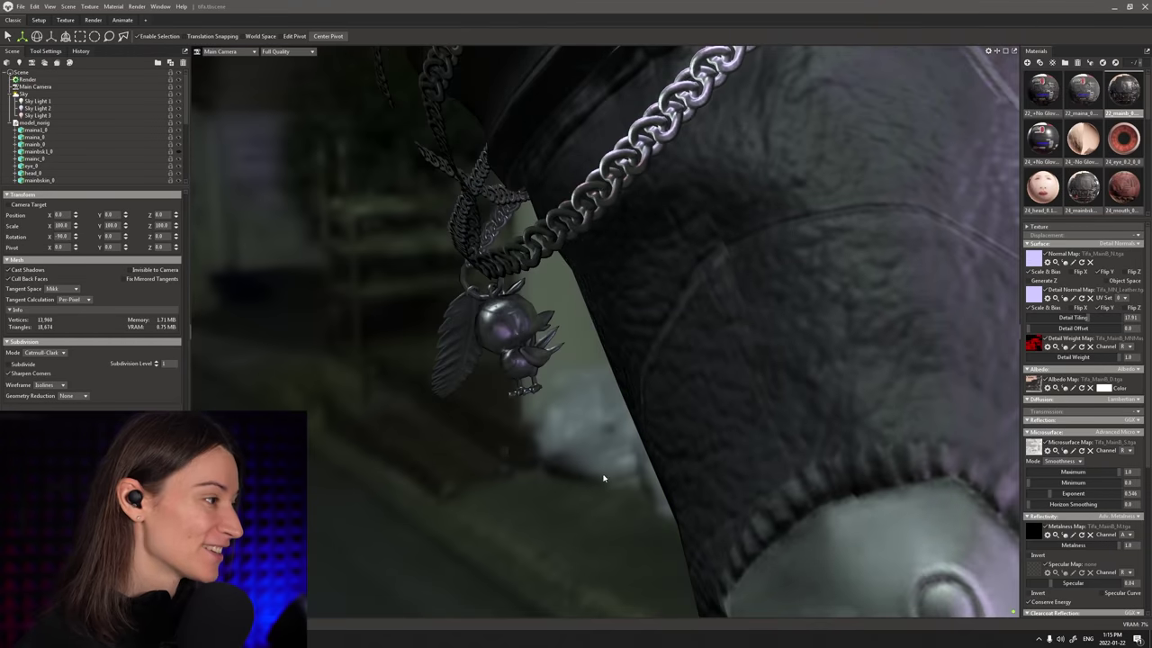
pyautogui.moveTo(604, 478)
pyautogui.mouseDown(button='right')
pyautogui.moveTo(583, 417)
pyautogui.moveTo(597, 463)
pyautogui.mouseUp(button='right')
pyautogui.keyDown('shift'); pyautogui.moveTo(597, 462); pyautogui.dragTo(777, 469); pyautogui.keyUp('shift')
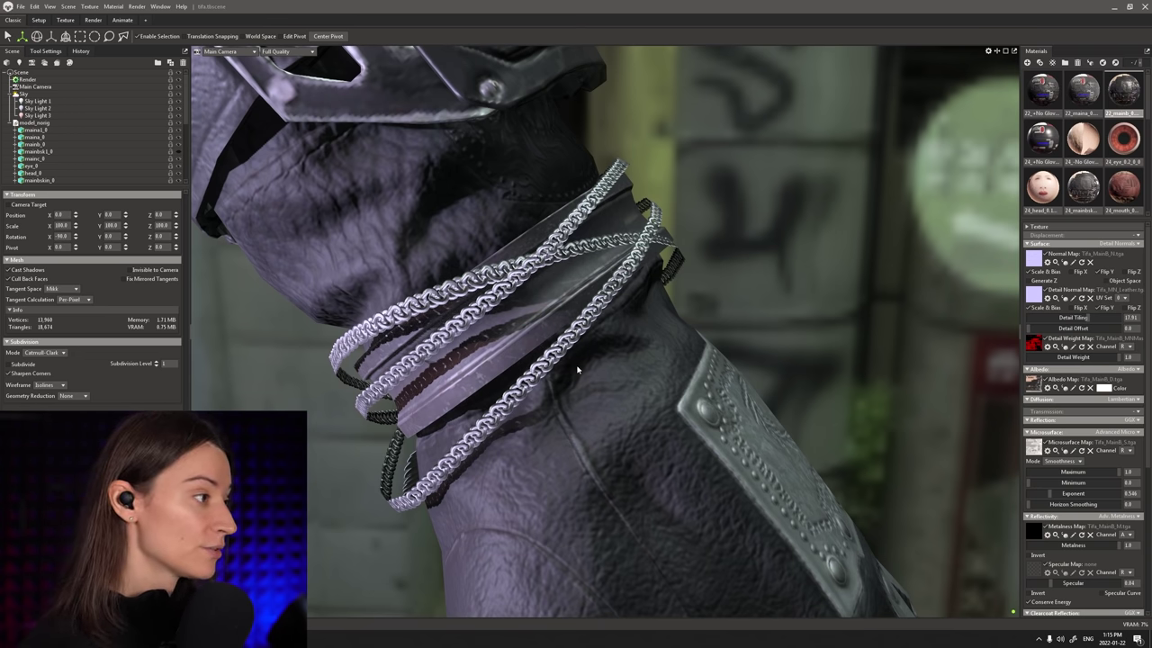
# - Examine the chain links wrapped around the other glove's wrist and their flat geometry at the edges
pyautogui.moveTo(571, 390); pyautogui.dragTo(616, 385)
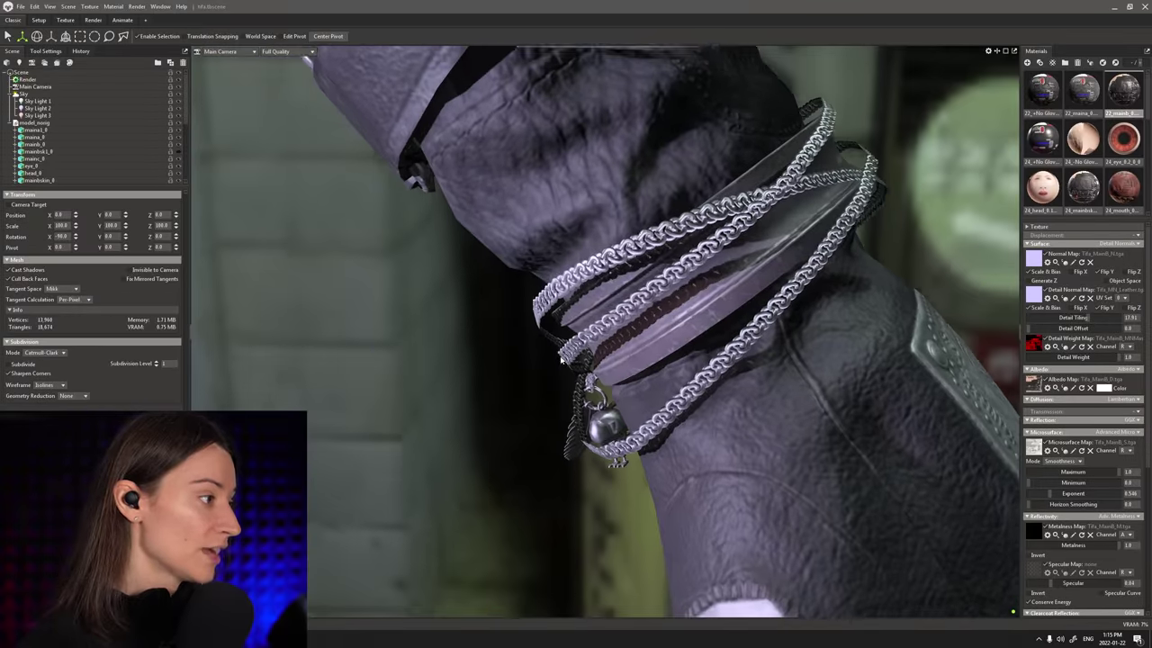
pyautogui.scroll(5, 572, 379)
pyautogui.scroll(-1, 572, 379)
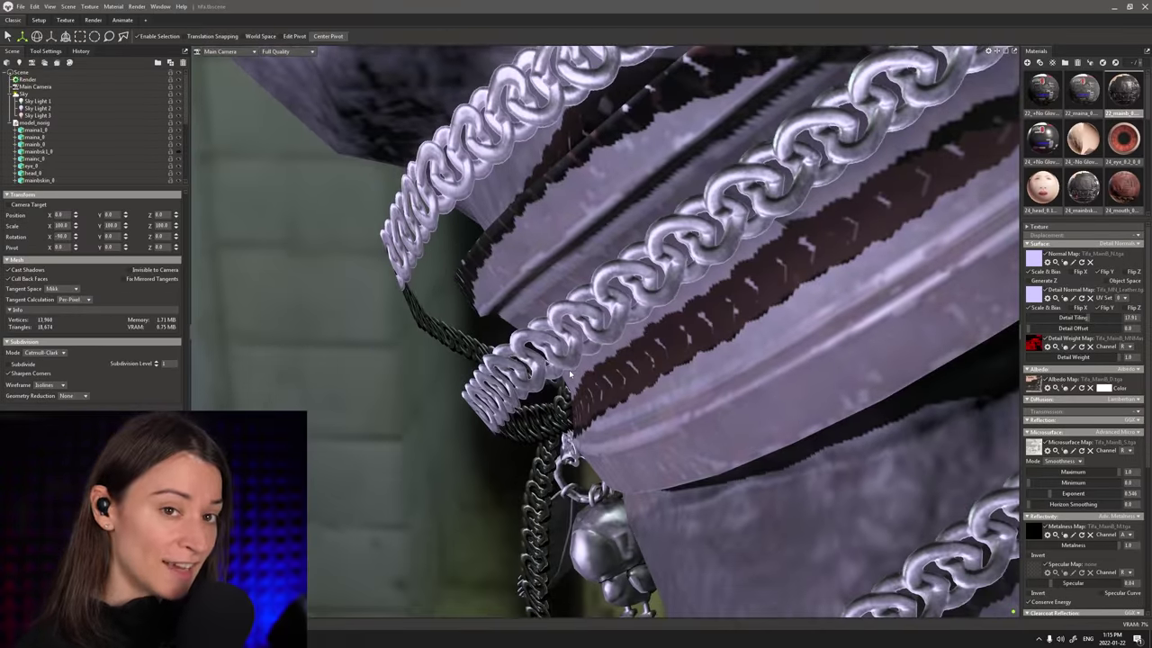
pyautogui.moveTo(605, 360); pyautogui.dragTo(630, 364)
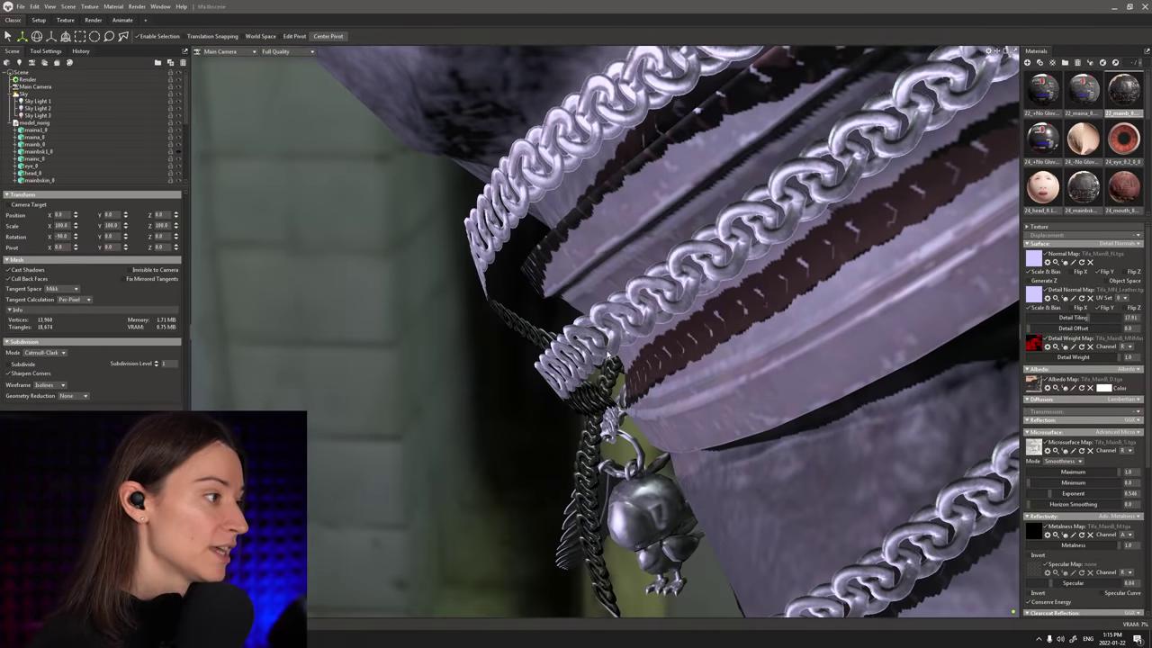
pyautogui.moveTo(537, 358); pyautogui.dragTo(567, 396)
pyautogui.moveTo(598, 441); pyautogui.dragTo(557, 359, button='middle')
pyautogui.scroll(-1, 559, 358)
pyautogui.moveTo(558, 358); pyautogui.dragTo(558, 359)
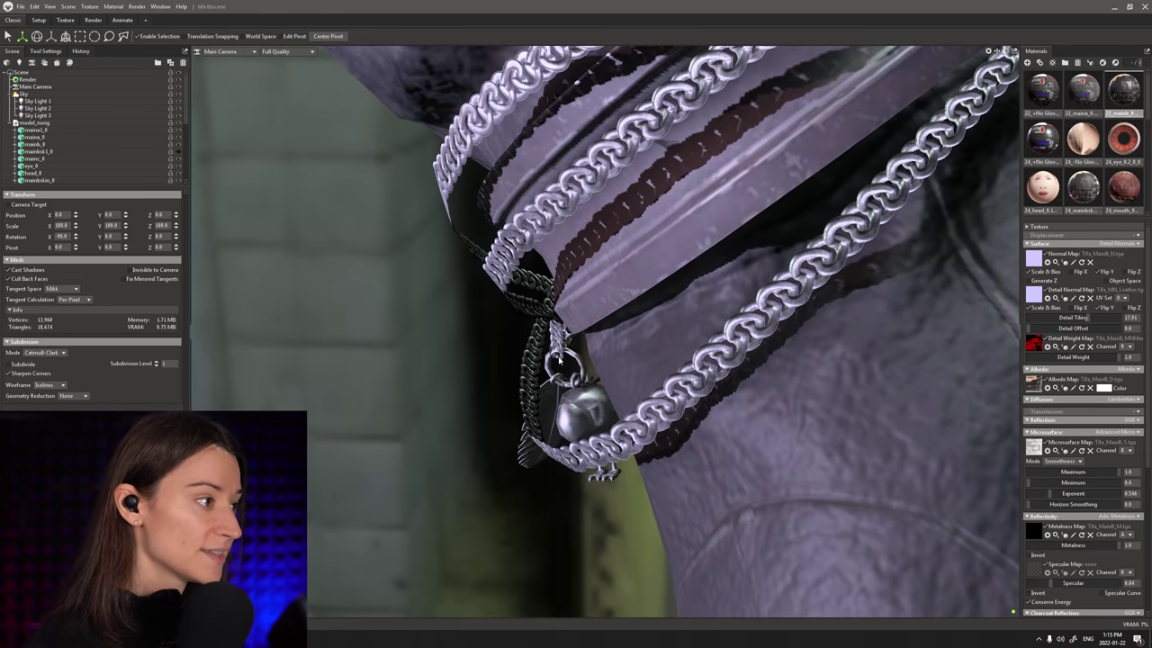
pyautogui.moveTo(632, 382); pyautogui.dragTo(564, 427)
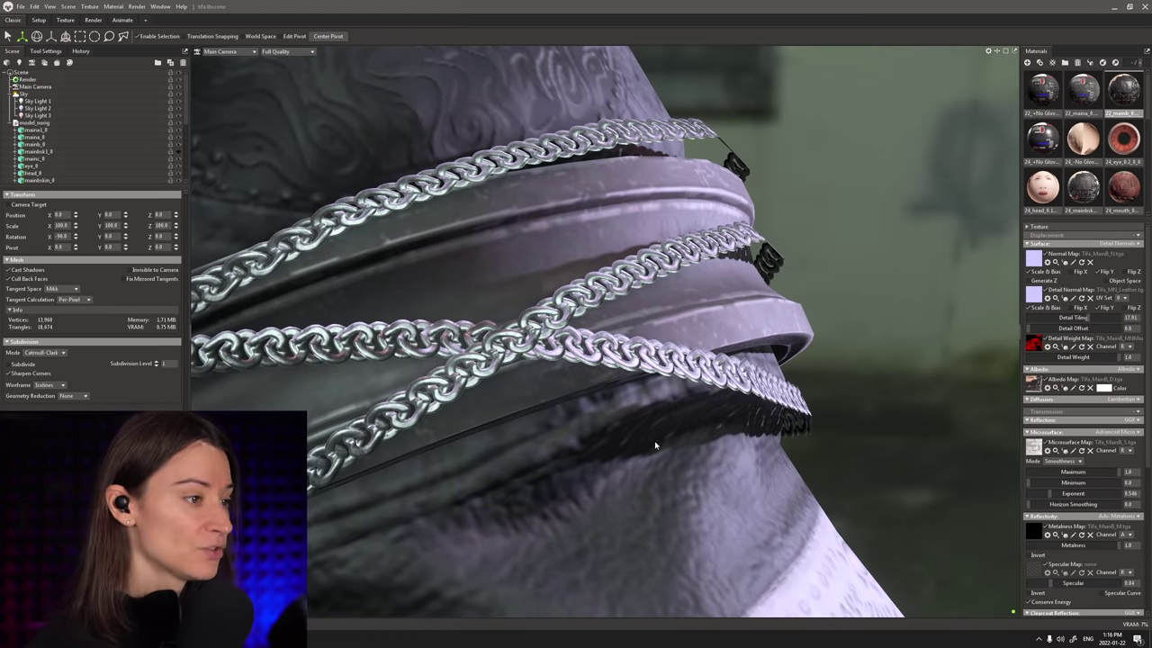
# - Preview the leather glove's albedo map in an enlarged window and isolate its alpha channel by hiding red, green and blue
pyautogui.scroll(-5, 48, 131)
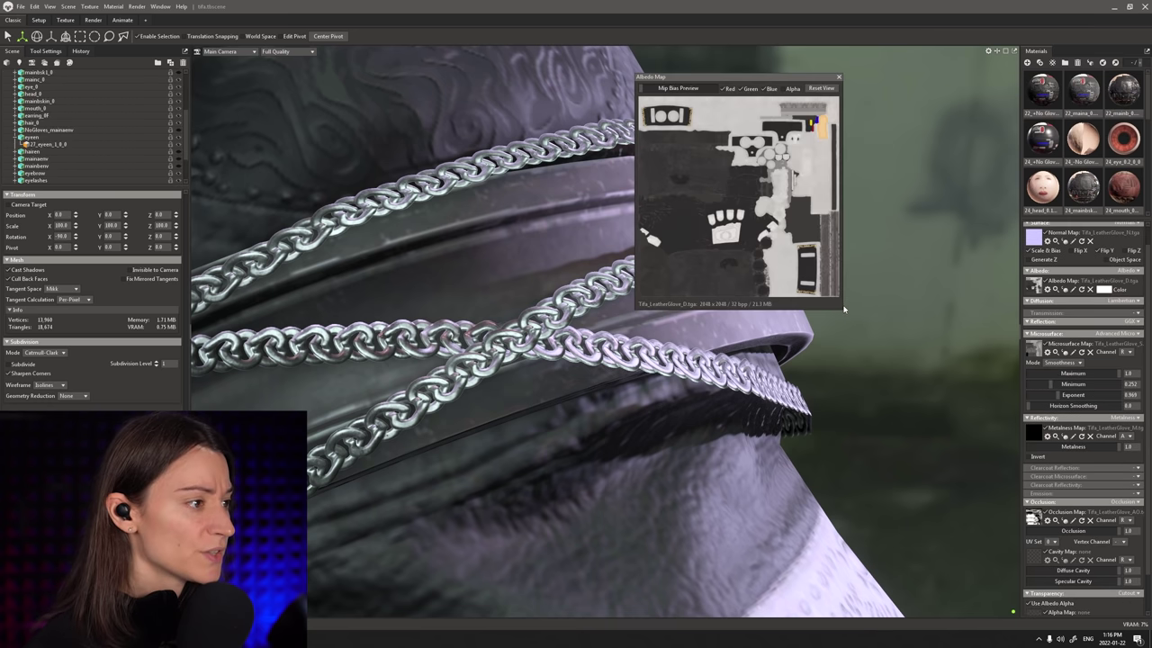
pyautogui.moveTo(839, 309); pyautogui.dragTo(1141, 583)
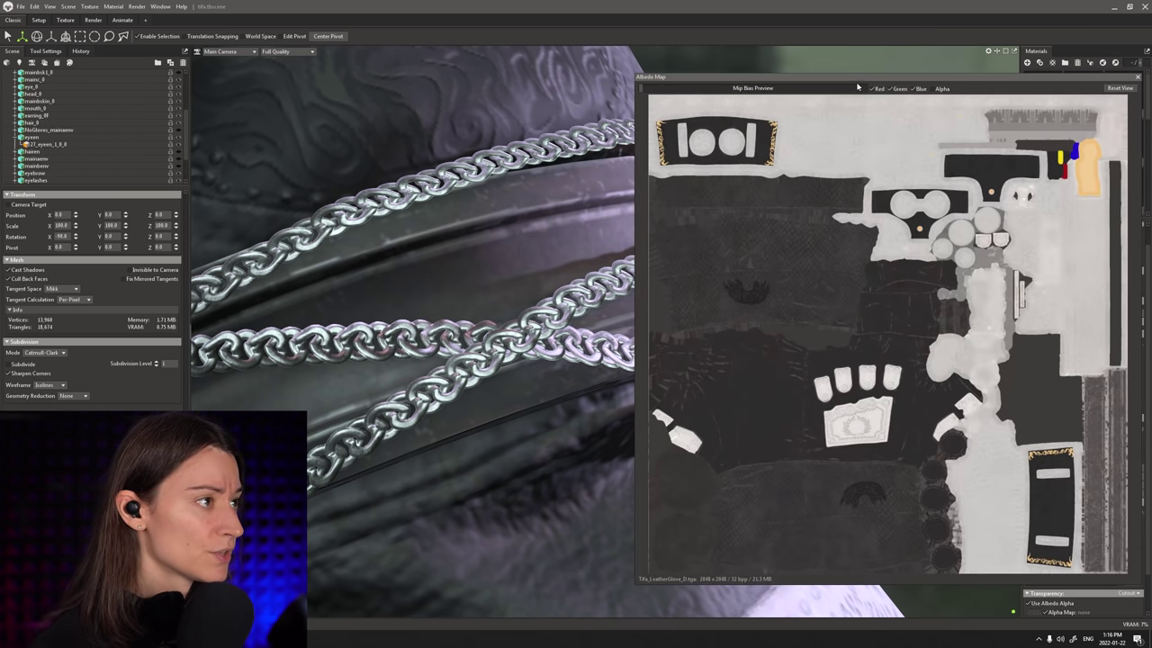
pyautogui.moveTo(857, 88); pyautogui.dragTo(813, 70)
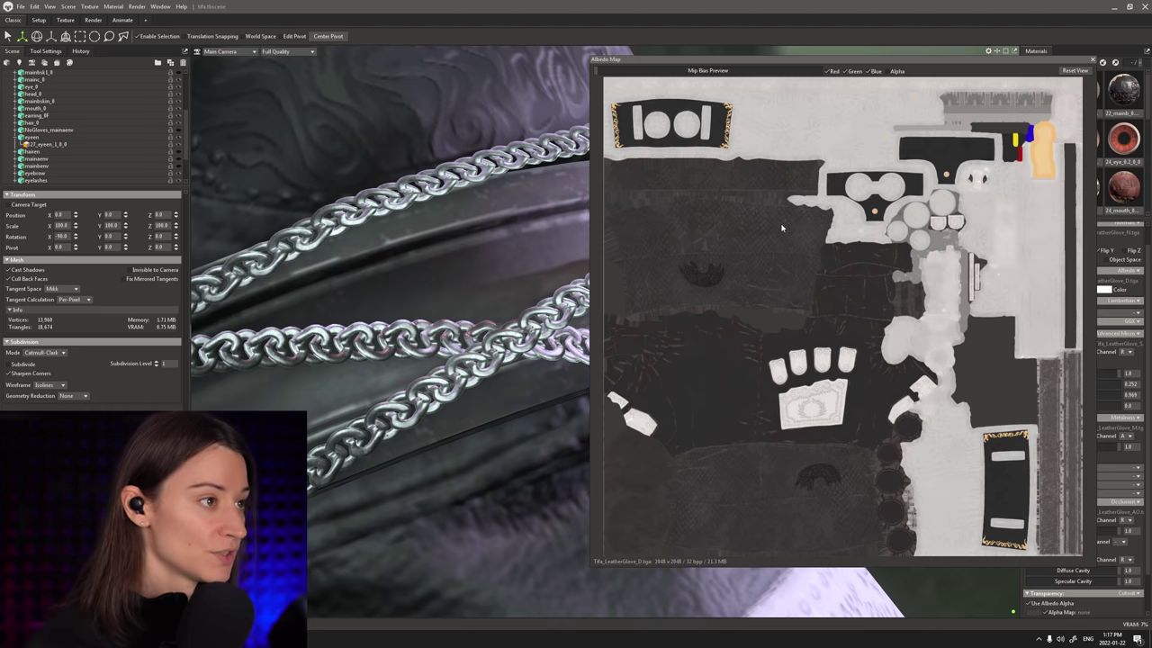
pyautogui.moveTo(853, 62); pyautogui.dragTo(828, 61)
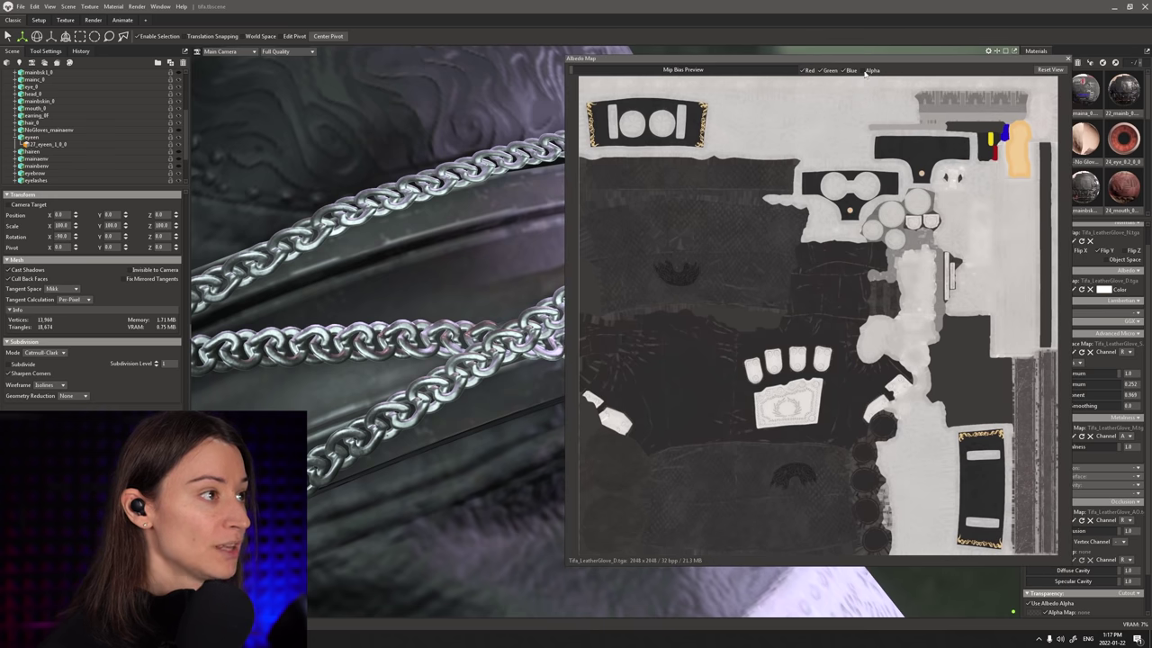
pyautogui.click(864, 71)
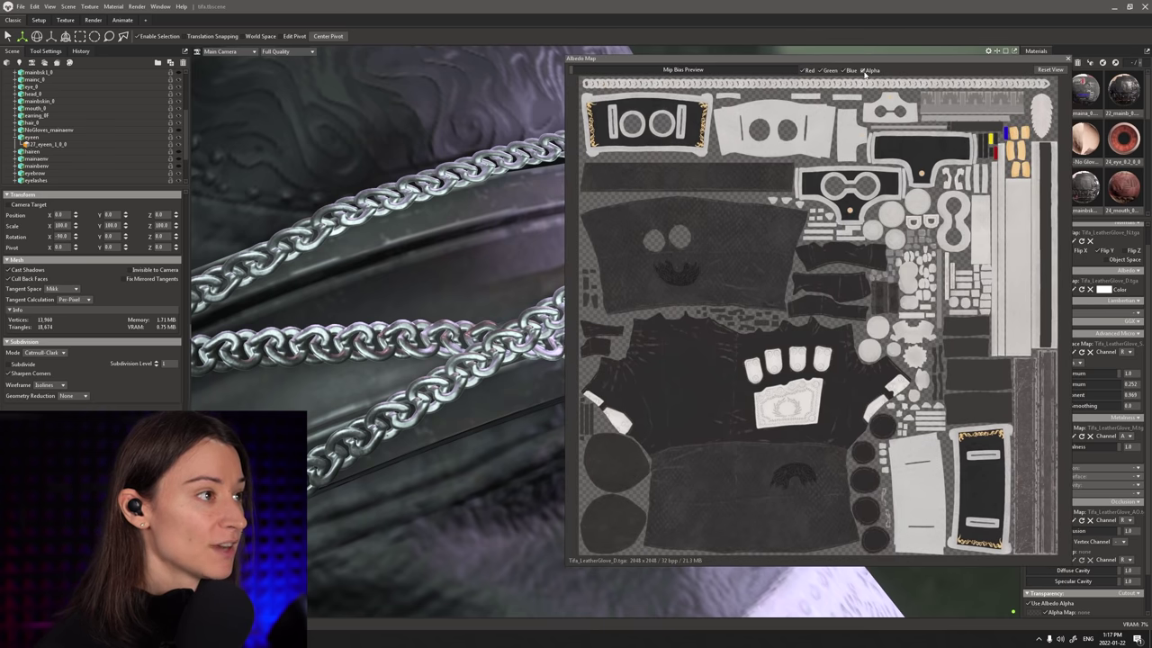
pyautogui.click(808, 72)
pyautogui.click(824, 73)
pyautogui.click(848, 74)
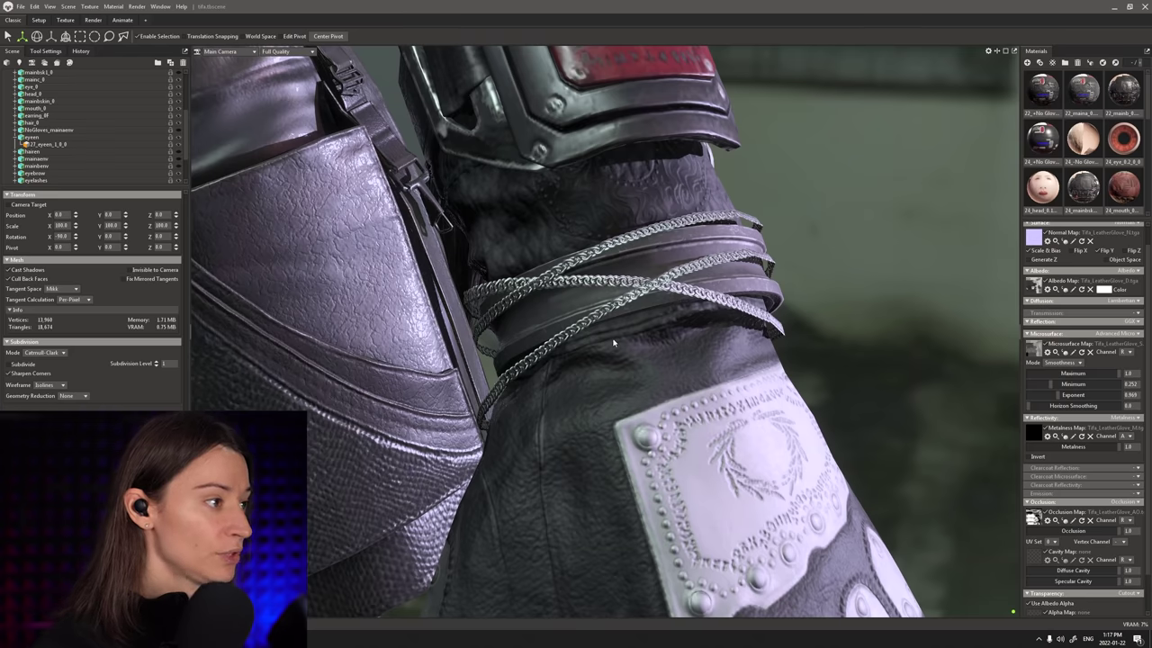
# - Examine the gloves, arm guard and skirt together in a wider view of the character
pyautogui.scroll(-3, 613, 341)
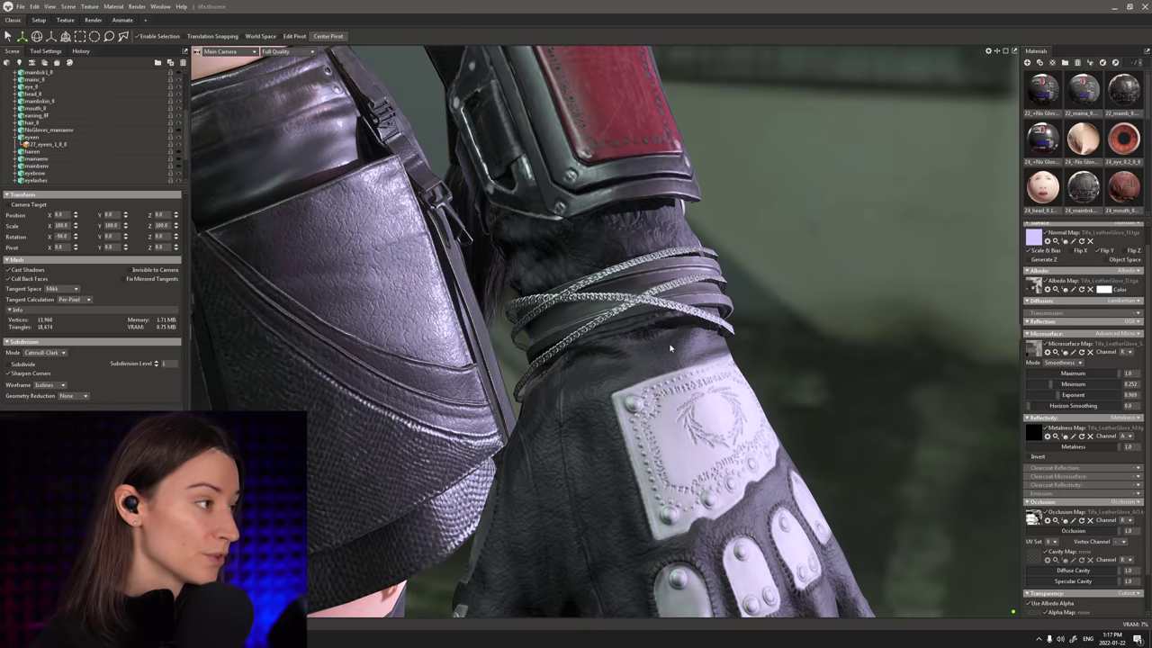
pyautogui.scroll(-8, 663, 367)
pyautogui.moveTo(662, 367); pyautogui.dragTo(684, 341)
pyautogui.moveTo(630, 315); pyautogui.dragTo(683, 351, button='middle')
pyautogui.scroll(-3, 679, 333)
pyautogui.moveTo(678, 333); pyautogui.dragTo(725, 304)
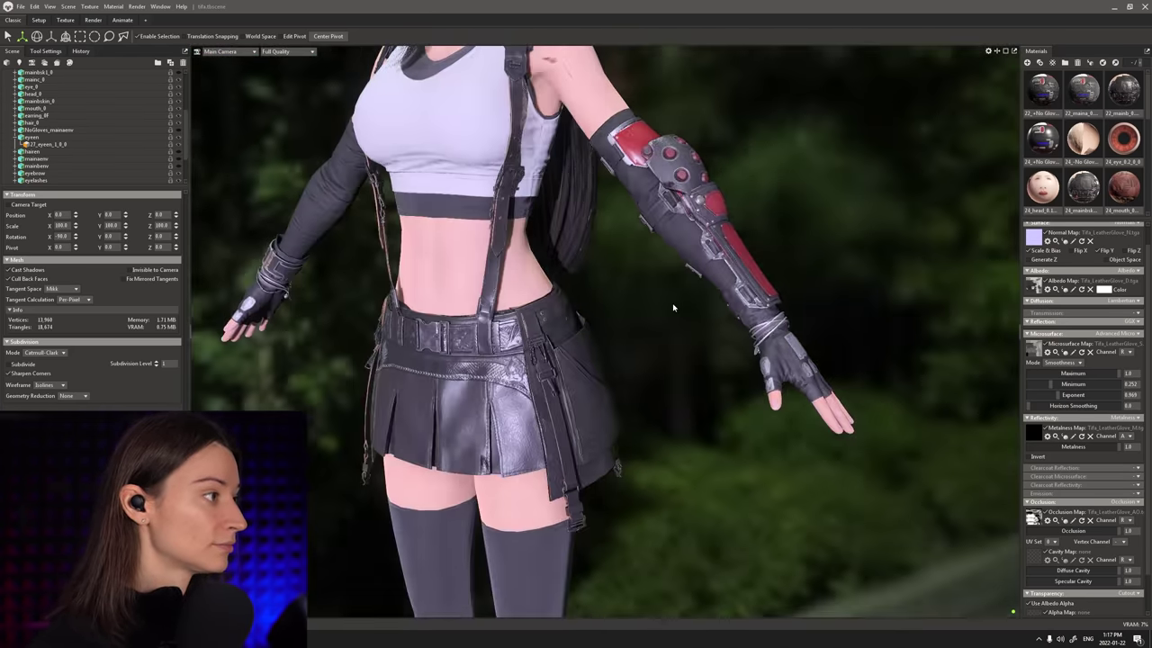
# - Inspect the arm guard's red plates, rough elbow plate and studs up close under rotated environment lighting
pyautogui.scroll(5, 674, 308)
pyautogui.moveTo(674, 308); pyautogui.dragTo(610, 472)
pyautogui.scroll(-6, 607, 431)
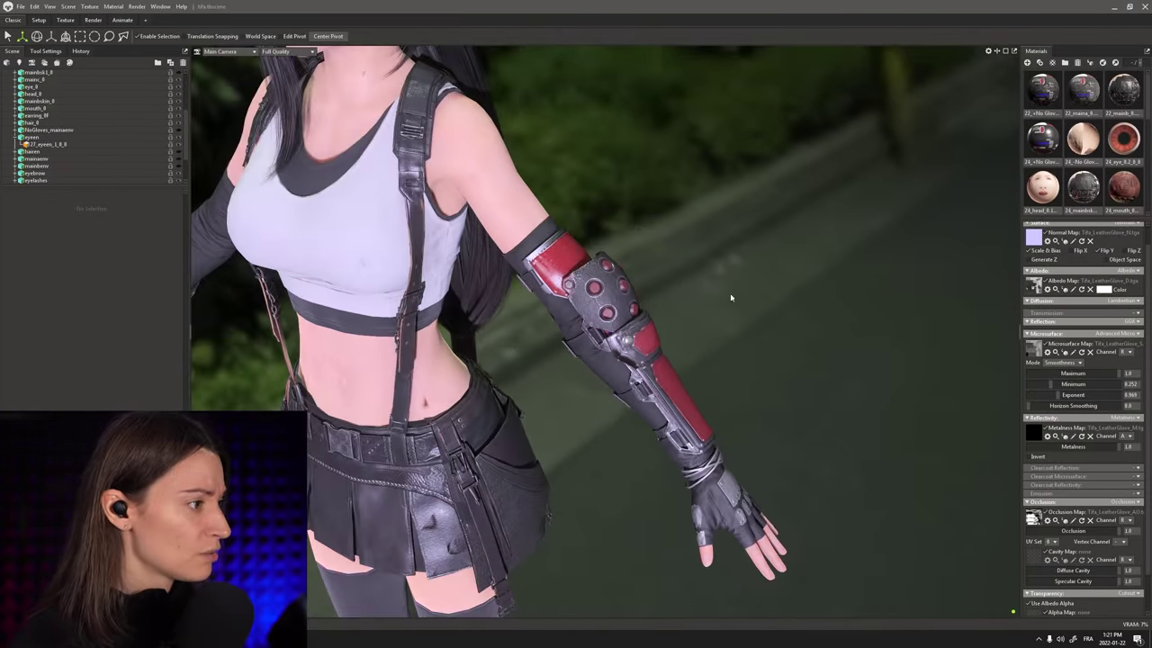
pyautogui.scroll(6, 639, 341)
pyautogui.scroll(-3, 675, 430)
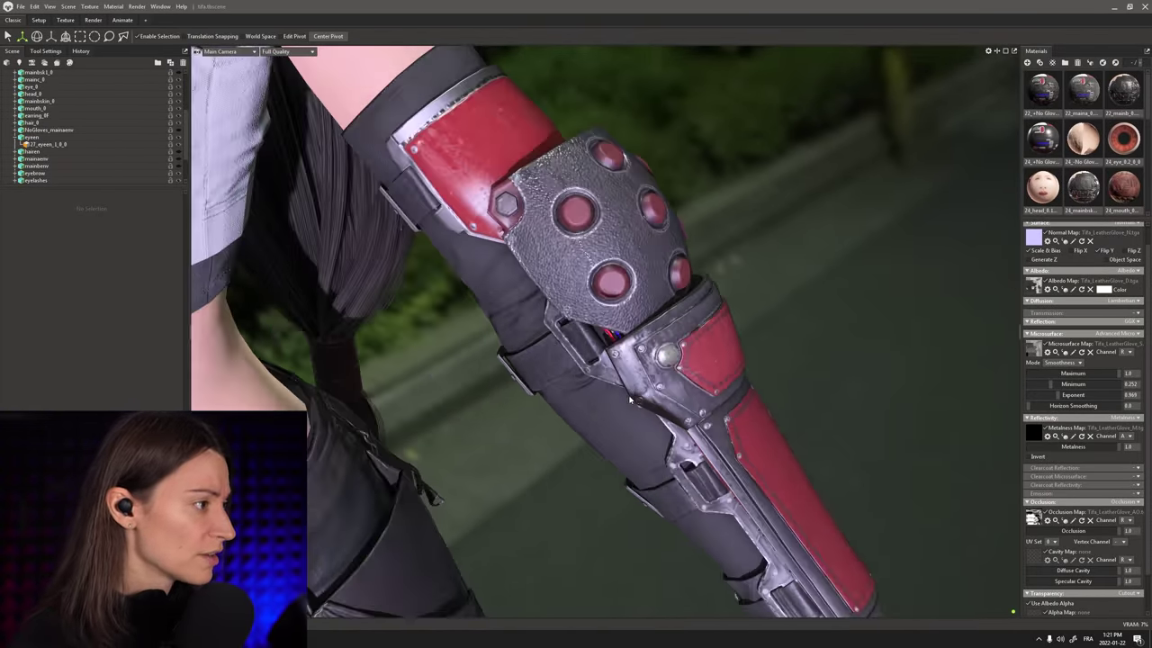
pyautogui.moveTo(675, 430); pyautogui.dragTo(621, 360)
pyautogui.scroll(-1, 565, 241)
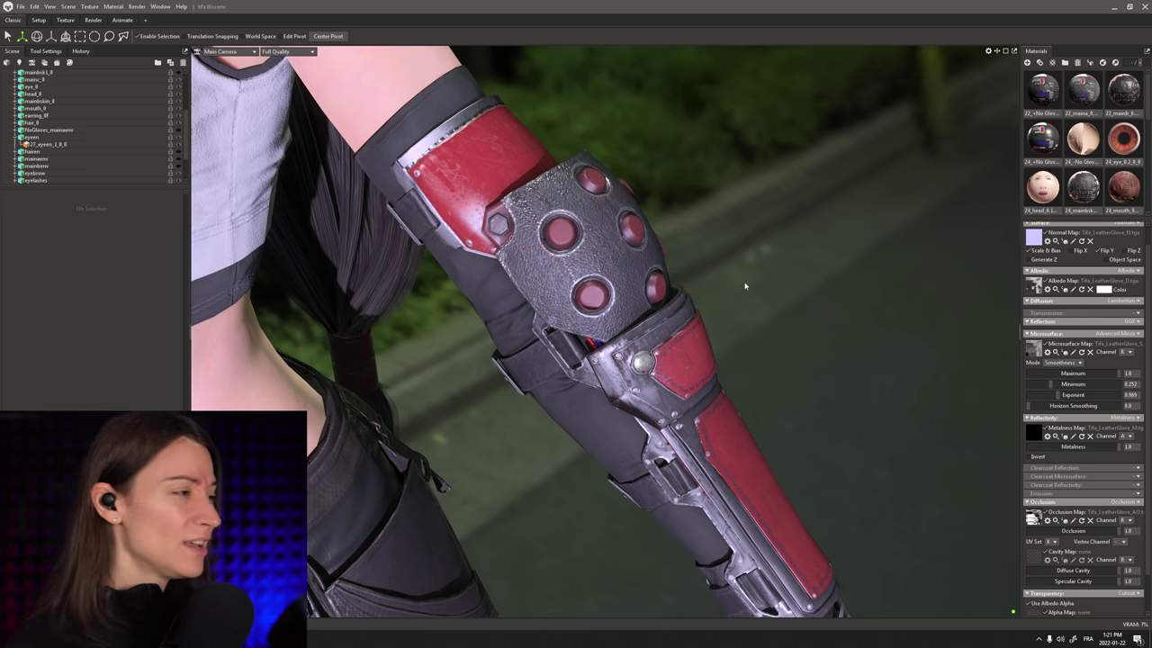
pyautogui.keyDown('shift'); pyautogui.moveTo(905, 291); pyautogui.dragTo(641, 315); pyautogui.keyUp('shift')
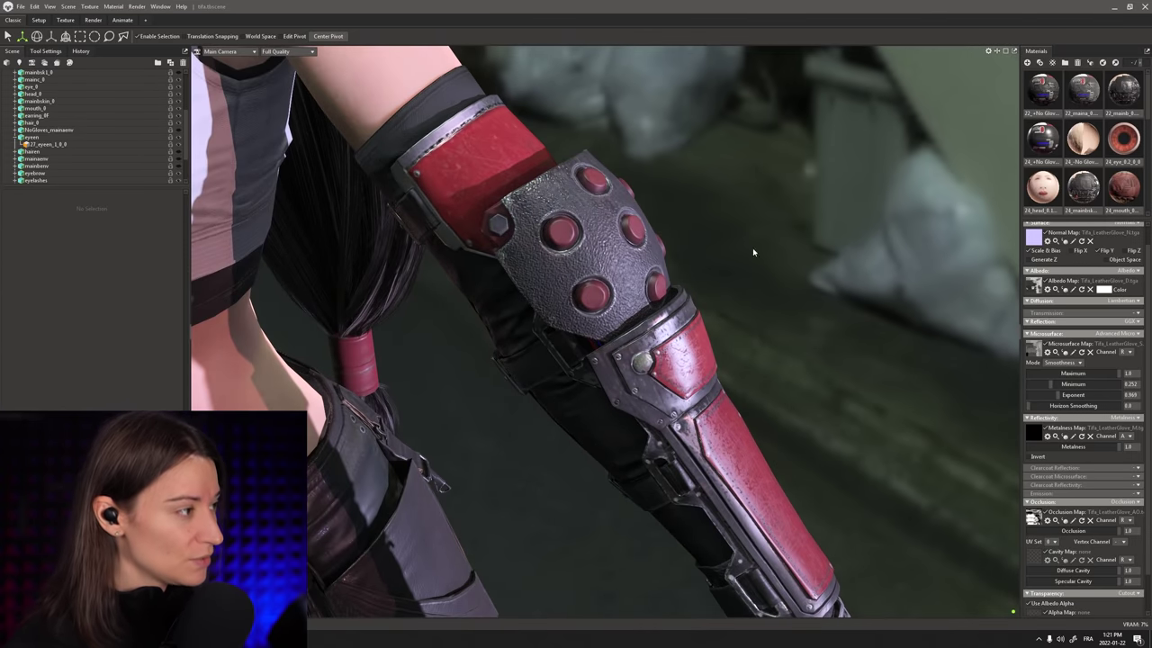
pyautogui.moveTo(820, 227)
pyautogui.keyDown('shift'); pyautogui.mouseDown(button='right')
pyautogui.moveTo(795, 225)
pyautogui.moveTo(805, 225)
pyautogui.mouseUp(button='right'); pyautogui.keyUp('shift')
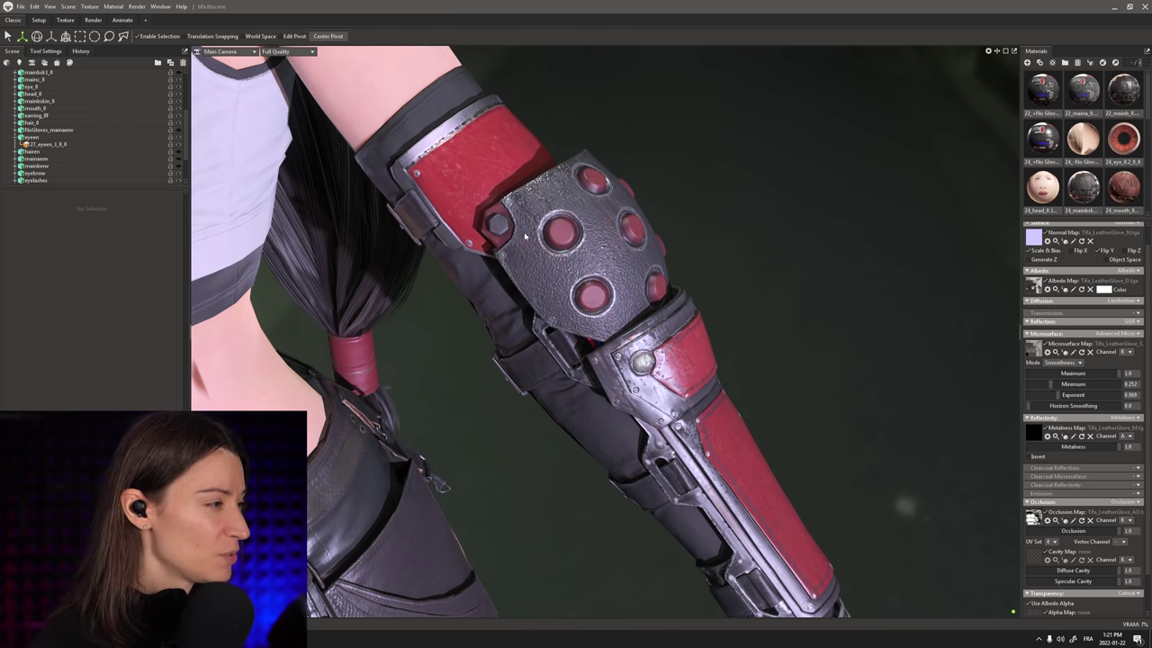
# - Examine the forearm plate, side buckles and wrist wraps along the lower part of the arm guard
pyautogui.scroll(-5, 497, 240)
pyautogui.moveTo(496, 240); pyautogui.dragTo(593, 330)
pyautogui.scroll(3, 586, 308)
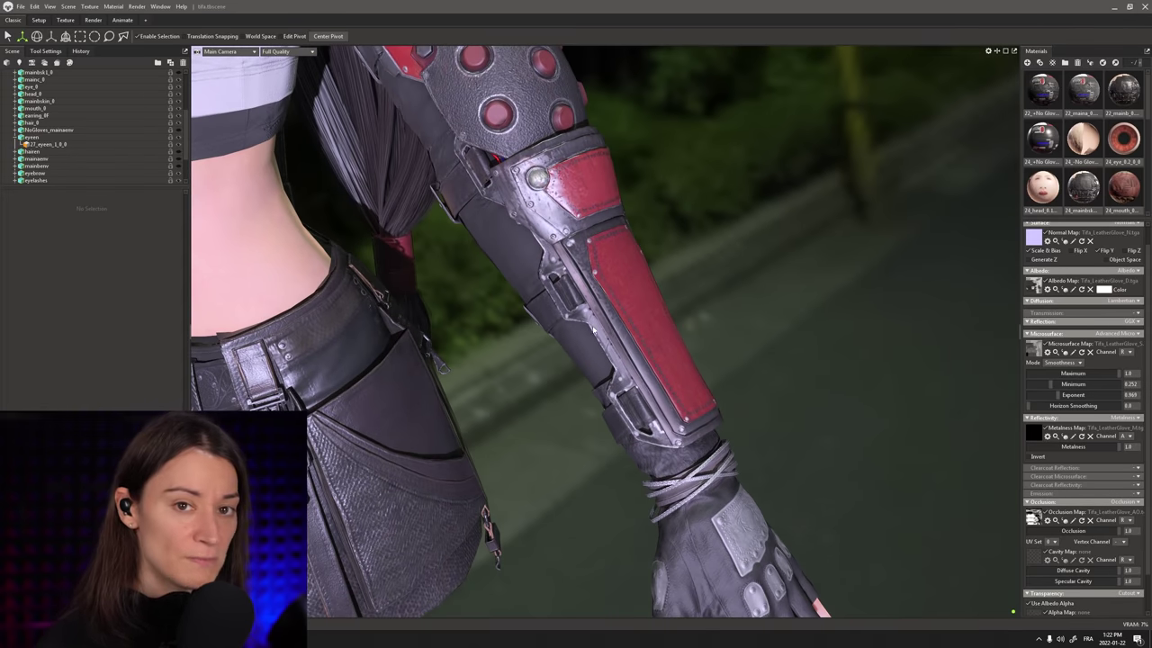
pyautogui.moveTo(576, 392); pyautogui.dragTo(600, 387)
pyautogui.scroll(-2, 583, 367)
# - Inspect the white top's seams and woven fabric surface from the back and beside the suspender strap
pyautogui.moveTo(581, 365); pyautogui.dragTo(640, 506, button='middle')
pyautogui.scroll(5, 642, 506)
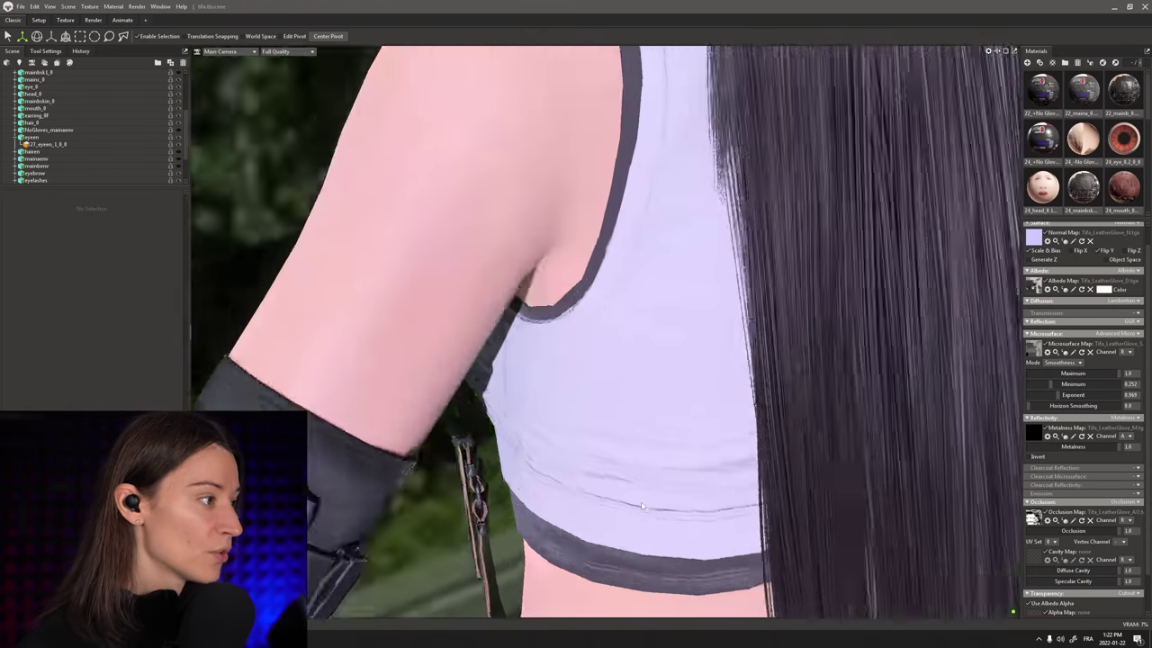
pyautogui.moveTo(642, 507); pyautogui.dragTo(550, 241)
pyautogui.scroll(3, 702, 460)
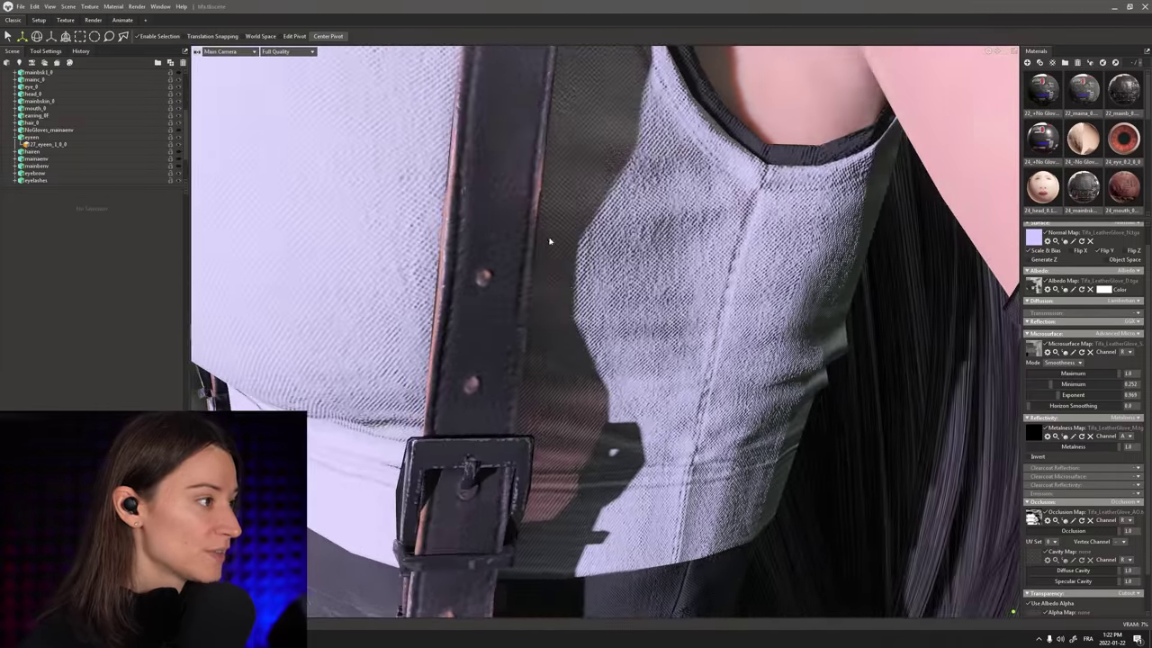
# - Select the white top's mesh and bring up the settings of its assigned material
pyautogui.click(650, 243)
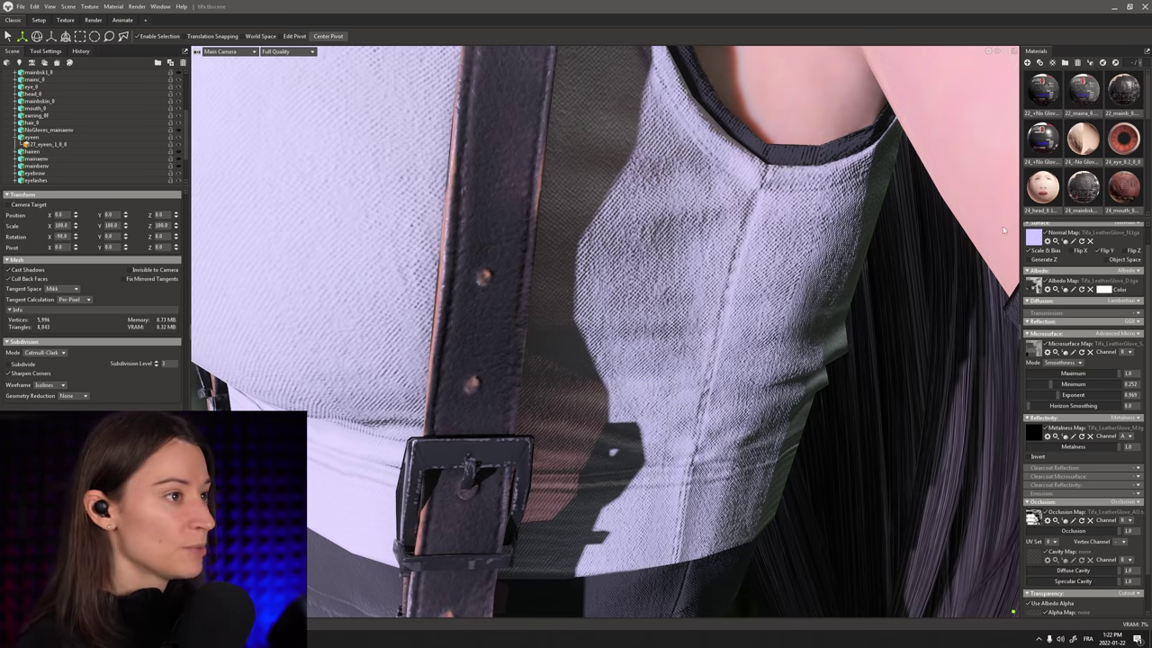
pyautogui.scroll(-5, 1078, 178)
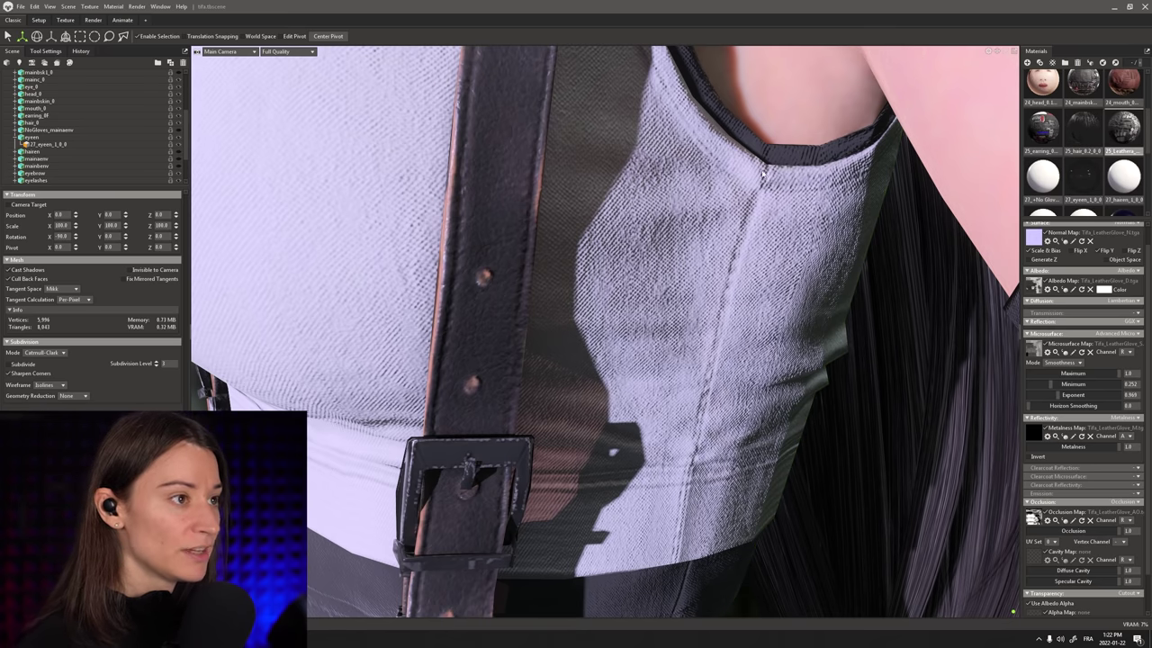
pyautogui.rightClick(574, 220)
pyautogui.click(599, 248)
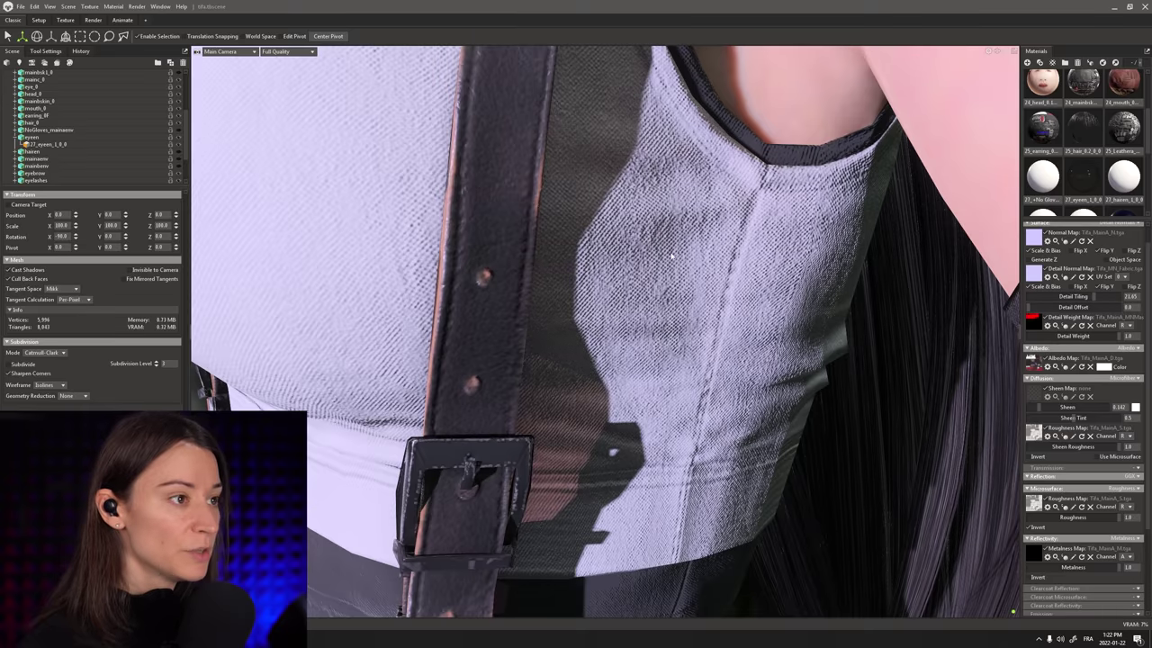
# - Preview the fabric detail normal map Tifa_MN_Fabric.tga with the red, green and blue channels shown, and close the preview
pyautogui.click(1055, 278)
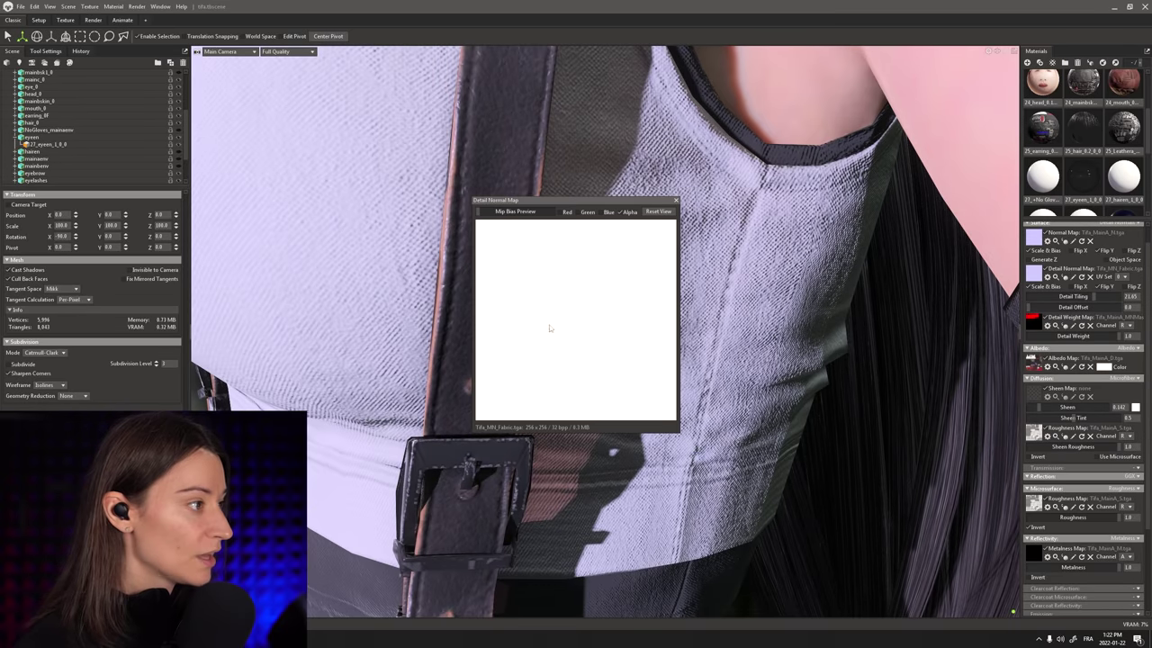
pyautogui.click(565, 212)
pyautogui.click(580, 213)
pyautogui.click(602, 213)
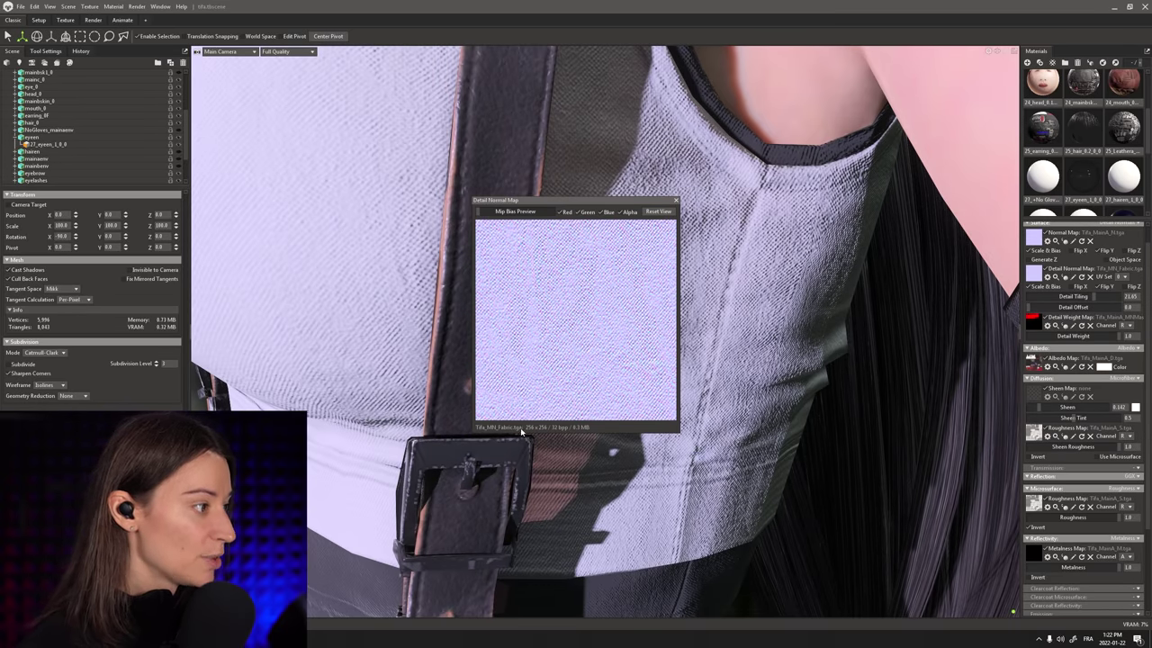
pyautogui.click(675, 201)
# - Compare weave scales on the white top by varying its detail normal tiling, finishing at 19.47
pyautogui.moveTo(594, 259); pyautogui.dragTo(605, 293)
pyautogui.scroll(-6, 635, 254)
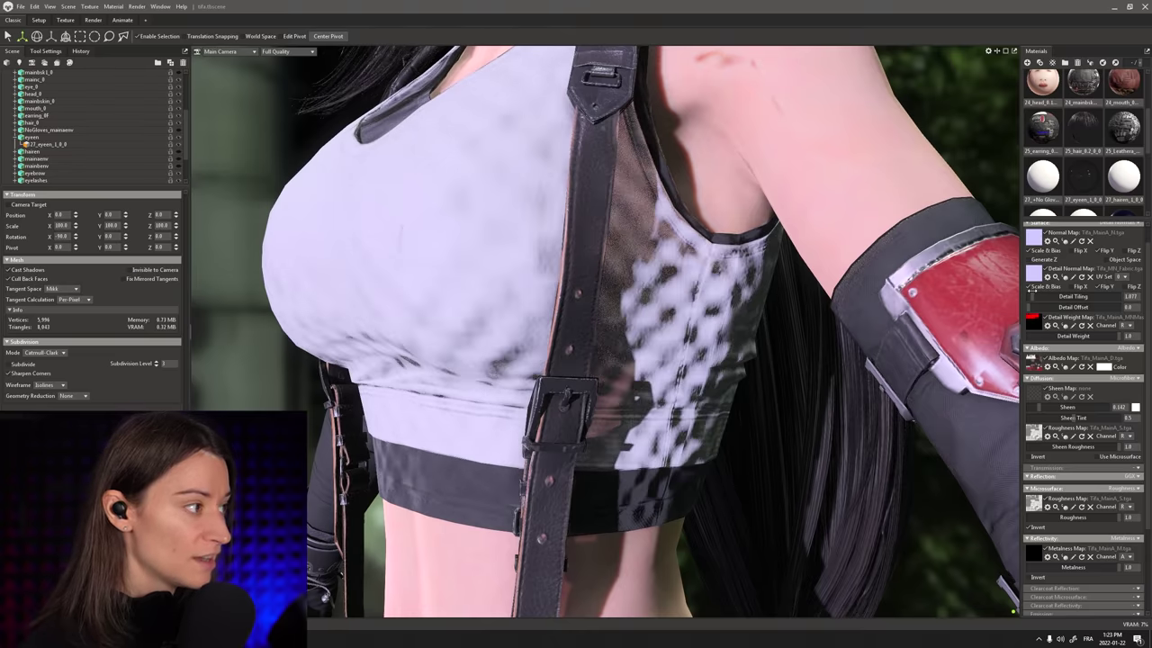
pyautogui.moveTo(1041, 293); pyautogui.dragTo(1092, 300)
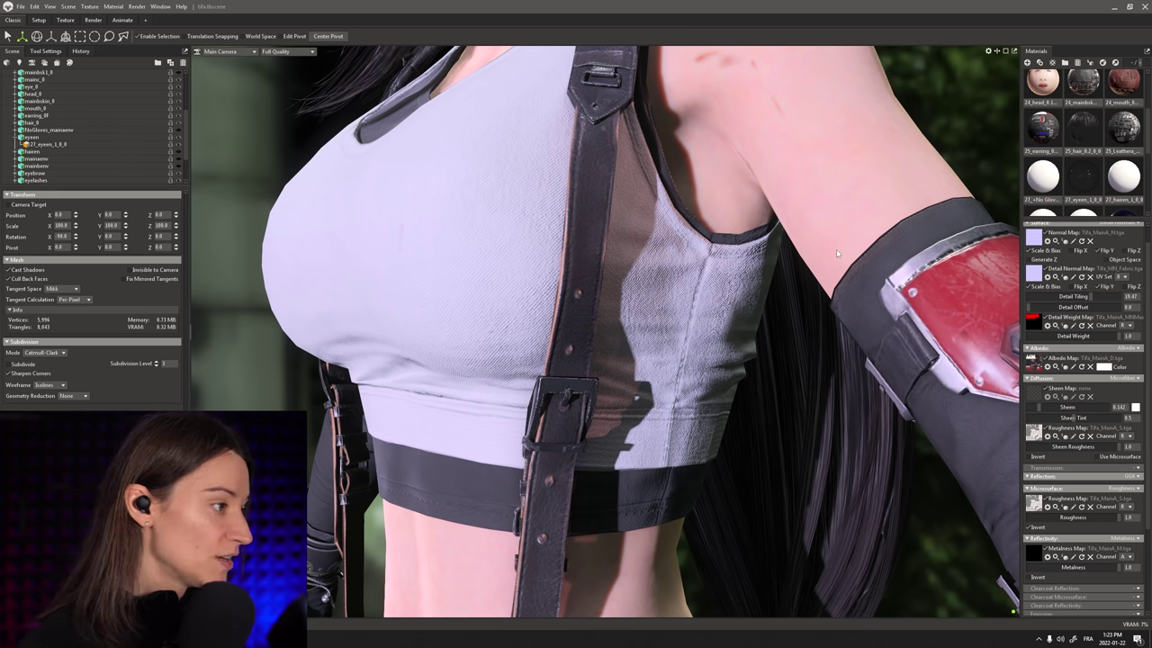
# - Examine the suspender strap, belt and upper skirt around the character's waist
pyautogui.scroll(-1, 765, 351)
pyautogui.moveTo(760, 445); pyautogui.dragTo(757, 329, button='middle')
pyautogui.scroll(-3, 769, 312)
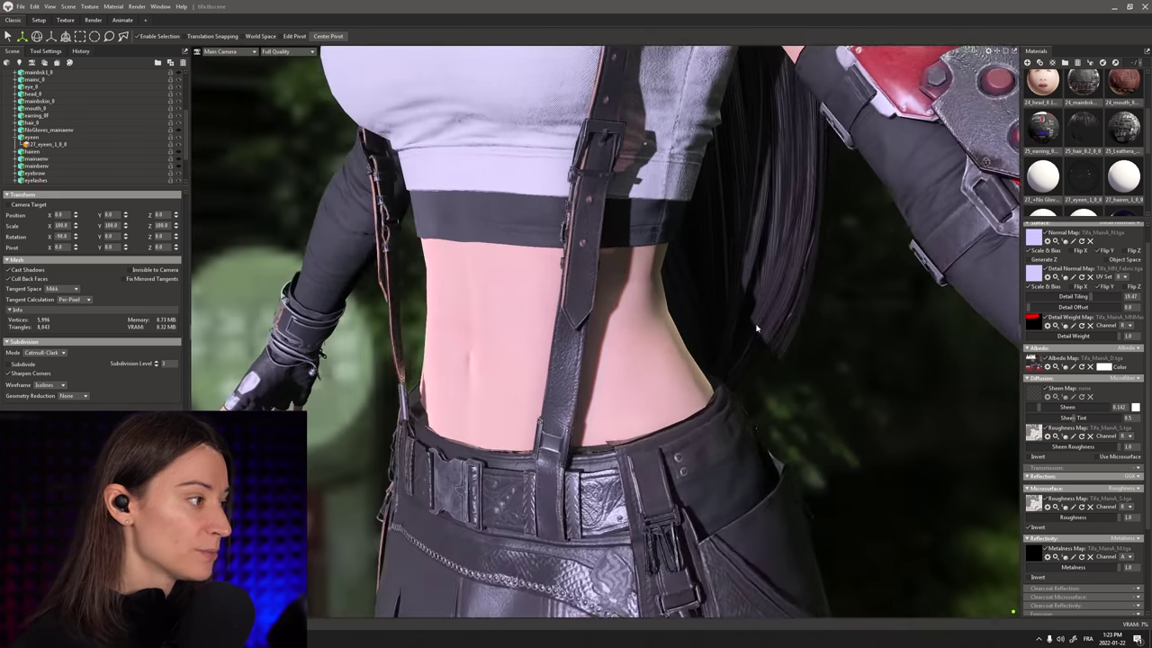
pyautogui.scroll(3, 756, 329)
pyautogui.moveTo(757, 329); pyautogui.dragTo(790, 363)
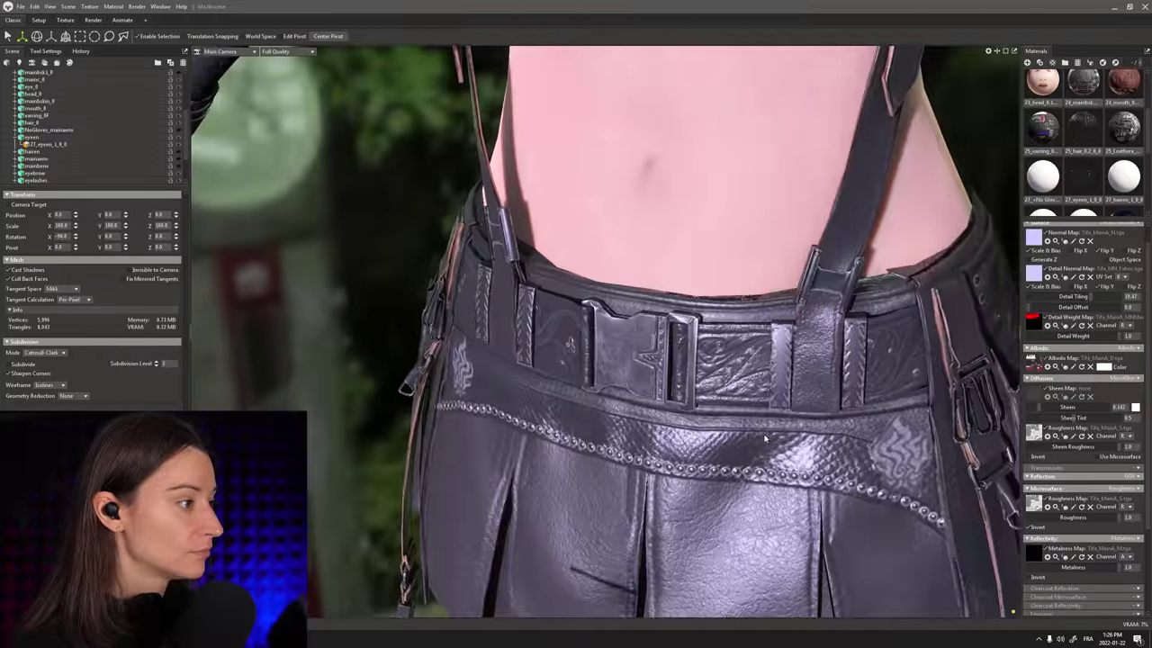
# - Inspect the belt buckle and embossed leather up close under rotated lighting, and view the whole waist area again
pyautogui.scroll(5, 720, 468)
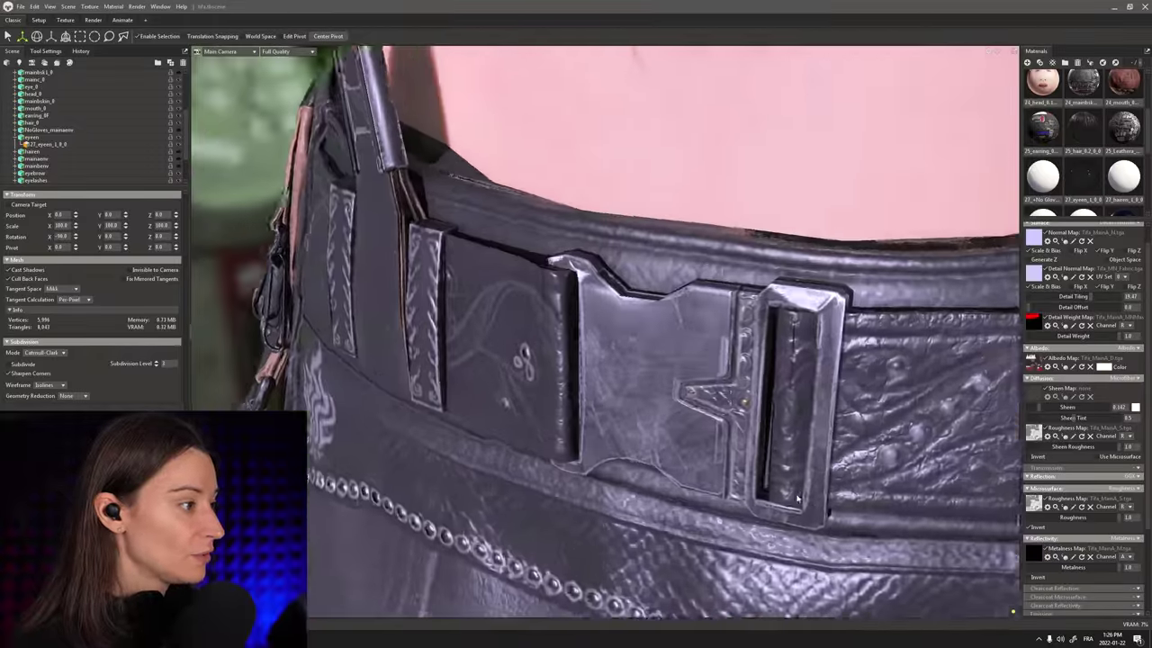
pyautogui.moveTo(720, 468); pyautogui.dragTo(775, 485)
pyautogui.moveTo(775, 484); pyautogui.dragTo(596, 367, button='middle')
pyautogui.keyDown('shift'); pyautogui.moveTo(652, 461); pyautogui.dragTo(568, 332, button='right'); pyautogui.keyUp('shift')
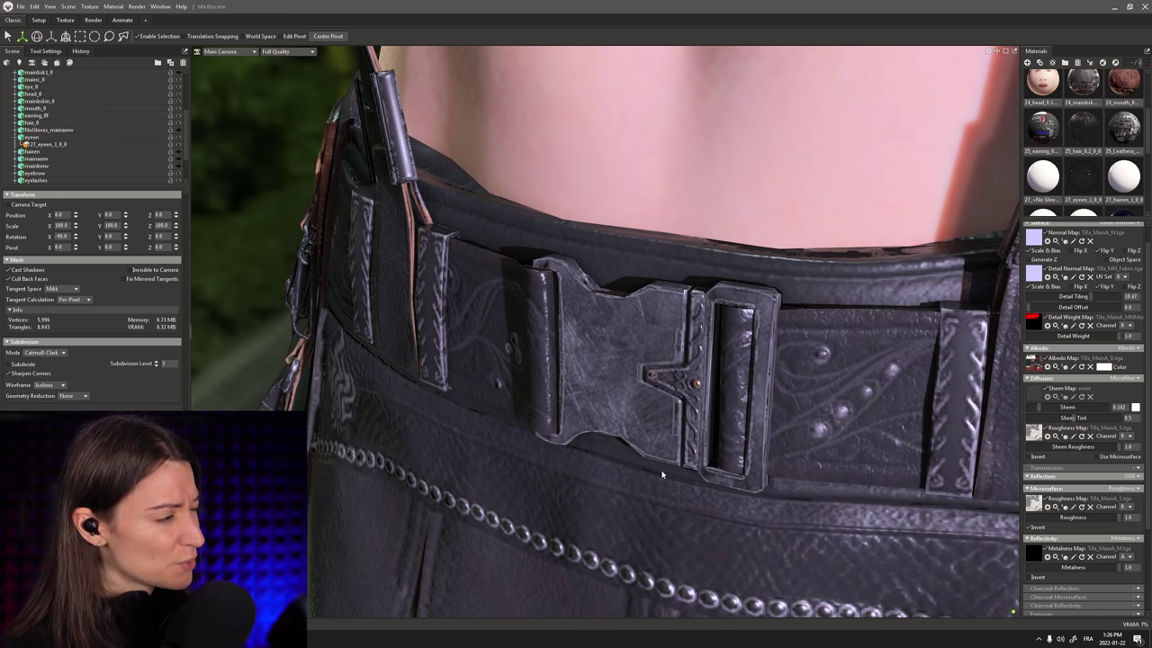
pyautogui.moveTo(652, 465); pyautogui.dragTo(596, 379, button='right')
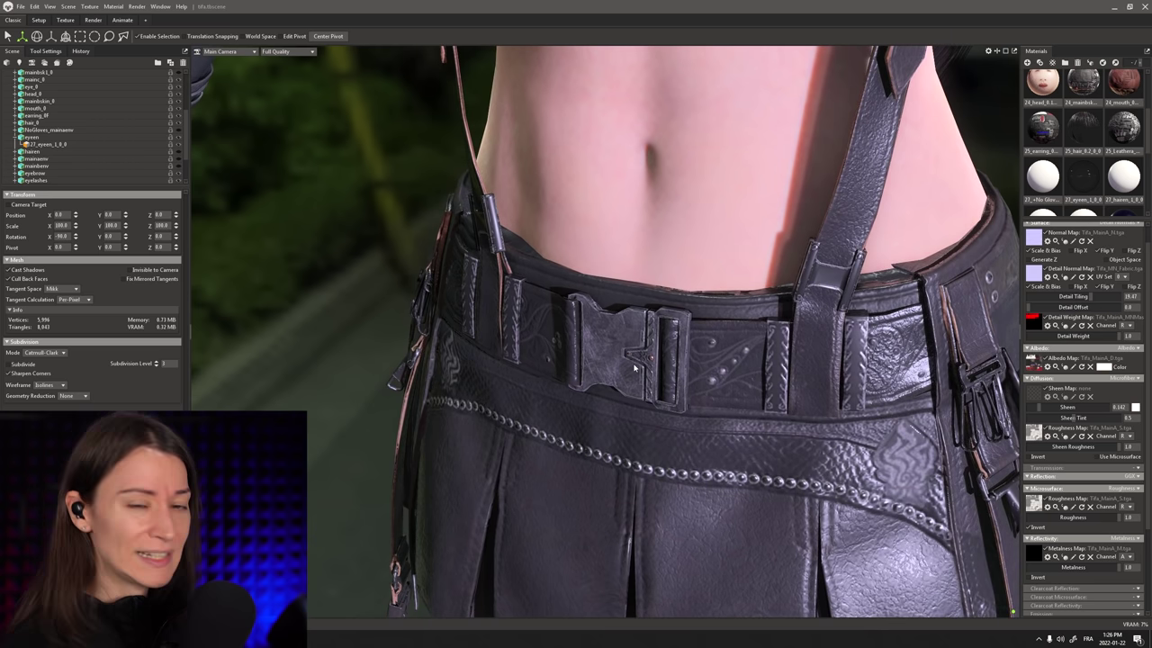
pyautogui.scroll(-4, 666, 411)
pyautogui.moveTo(667, 411); pyautogui.dragTo(594, 414)
pyautogui.scroll(-4, 640, 392)
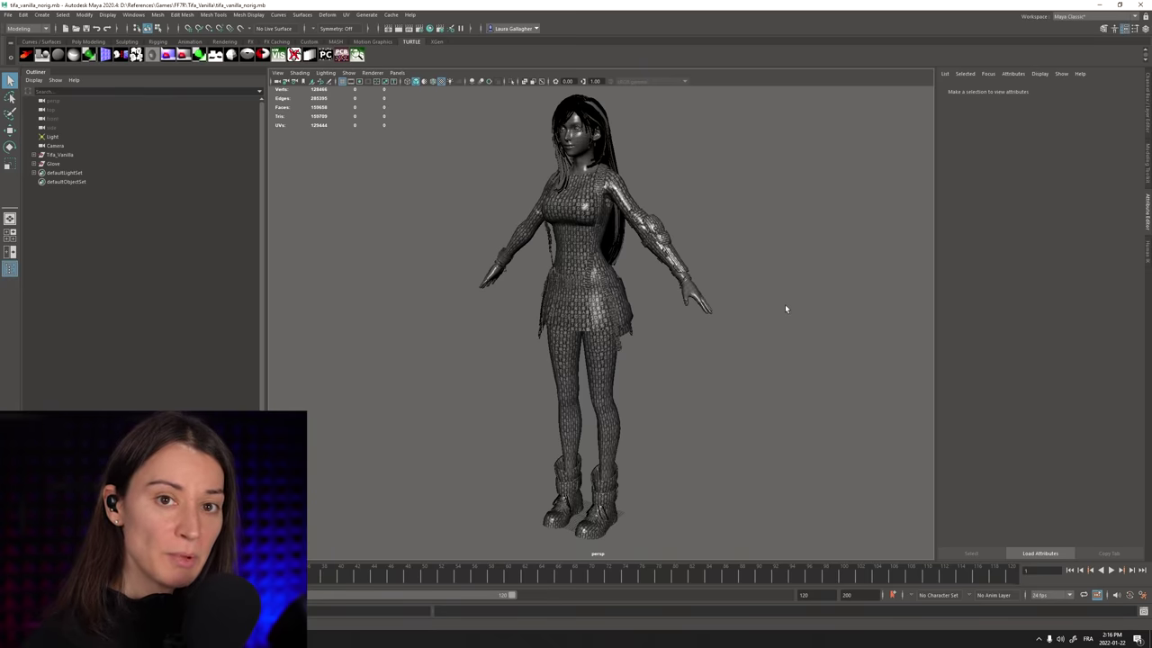
# - In Maya, examine the character-grid checker texture on the legs and midsection to compare texel density
pyautogui.keyDown('alt'); pyautogui.moveTo(720, 330); pyautogui.dragTo(679, 314); pyautogui.keyUp('alt')
pyautogui.keyDown('alt'); pyautogui.moveTo(678, 314); pyautogui.dragTo(721, 387, button='right'); pyautogui.keyUp('alt')
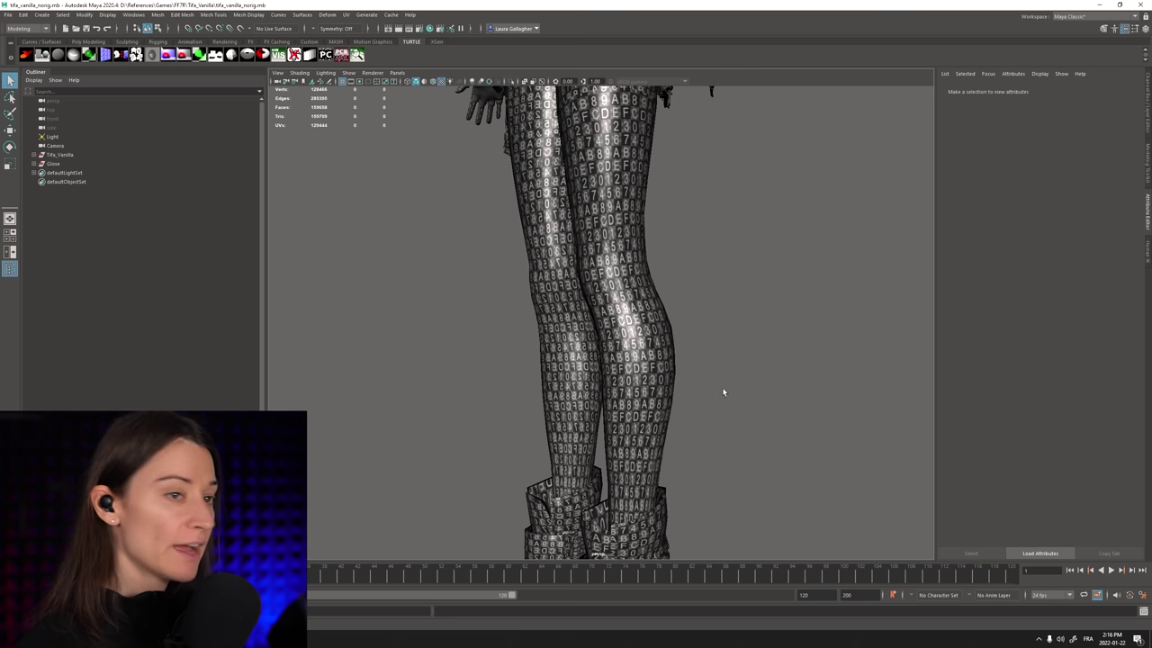
pyautogui.keyDown('alt'); pyautogui.moveTo(754, 393); pyautogui.dragTo(731, 306); pyautogui.keyUp('alt')
pyautogui.keyDown('alt'); pyautogui.moveTo(731, 306); pyautogui.dragTo(730, 540, button='middle'); pyautogui.keyUp('alt')
pyautogui.keyDown('alt'); pyautogui.moveTo(730, 540); pyautogui.dragTo(780, 338); pyautogui.keyUp('alt')
pyautogui.keyDown('alt'); pyautogui.moveTo(780, 337); pyautogui.dragTo(782, 397, button='middle'); pyautogui.keyUp('alt')
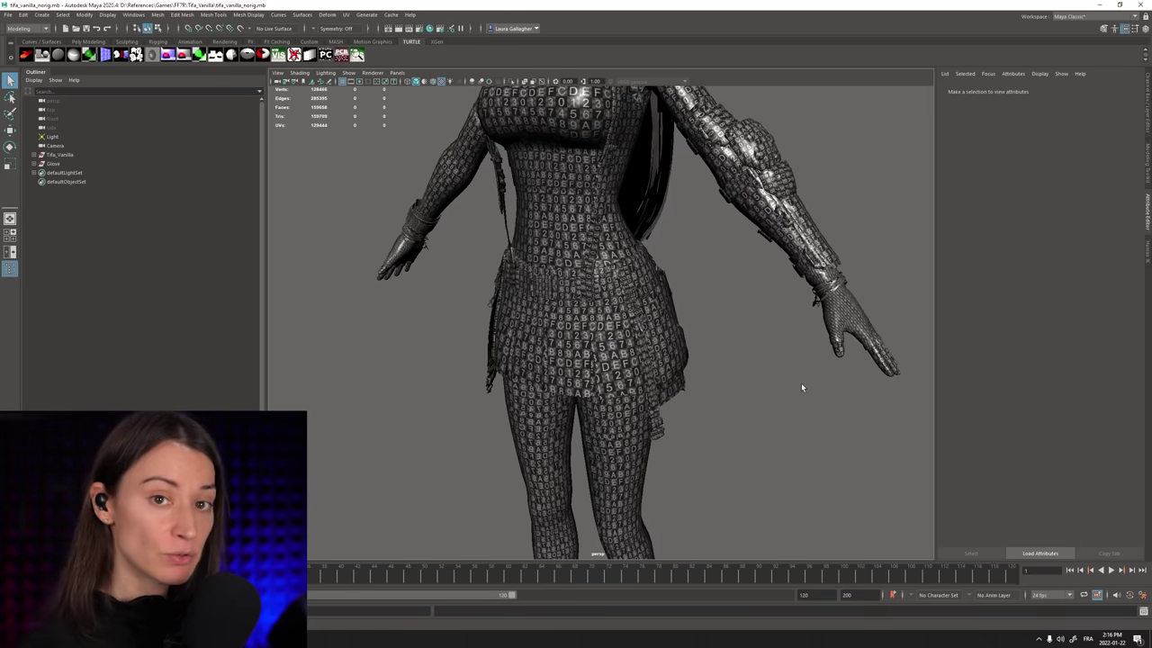
# - Compare the checker texture's scale across the torso, arms and skirt from several distances
pyautogui.moveTo(753, 311)
pyautogui.keyDown('alt'); pyautogui.mouseDown()
pyautogui.moveTo(715, 272)
pyautogui.moveTo(751, 324)
pyautogui.mouseUp(); pyautogui.keyUp('alt')
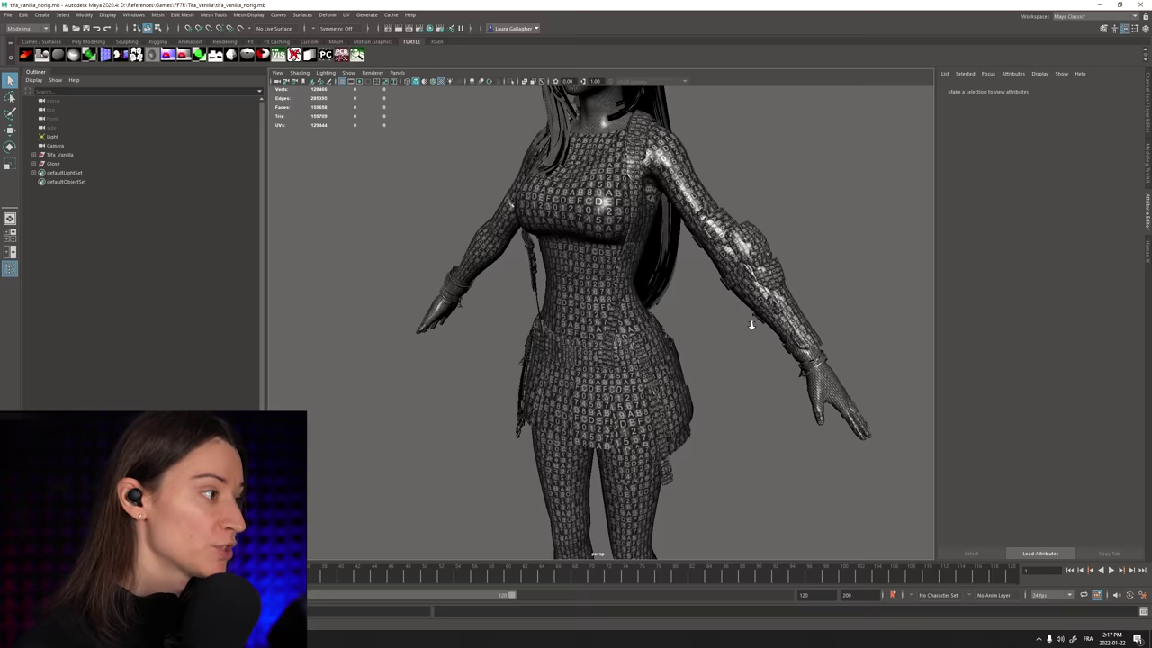
pyautogui.keyDown('alt'); pyautogui.moveTo(751, 324); pyautogui.dragTo(737, 285, button='right'); pyautogui.keyUp('alt')
pyautogui.keyDown('alt'); pyautogui.moveTo(737, 285); pyautogui.dragTo(774, 324); pyautogui.keyUp('alt')
pyautogui.keyDown('alt'); pyautogui.moveTo(774, 323); pyautogui.dragTo(809, 395, button='right'); pyautogui.keyUp('alt')
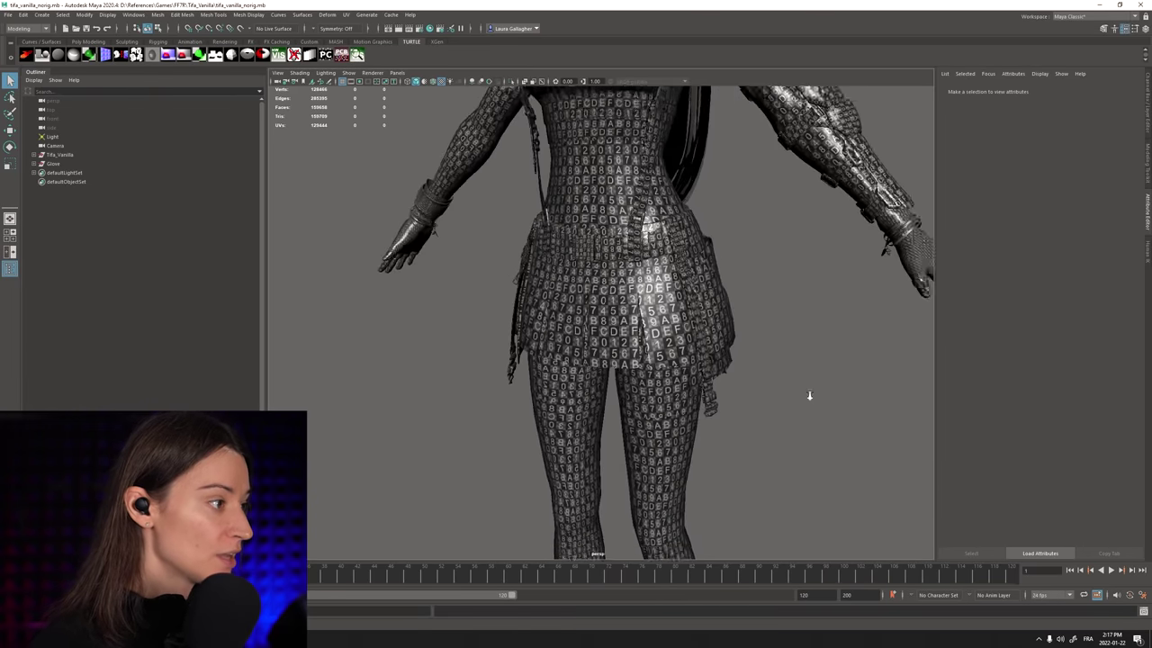
# - Inspect the checker texture on the skirt's pleats and the upper legs up close
pyautogui.keyDown('alt'); pyautogui.moveTo(809, 395); pyautogui.dragTo(705, 399); pyautogui.keyUp('alt')
pyautogui.keyDown('alt'); pyautogui.moveTo(705, 399); pyautogui.dragTo(805, 494, button='right'); pyautogui.keyUp('alt')
pyautogui.keyDown('alt'); pyautogui.moveTo(758, 390); pyautogui.dragTo(760, 411, button='middle'); pyautogui.keyUp('alt')
pyautogui.keyDown('alt'); pyautogui.moveTo(759, 411); pyautogui.dragTo(652, 274); pyautogui.keyUp('alt')
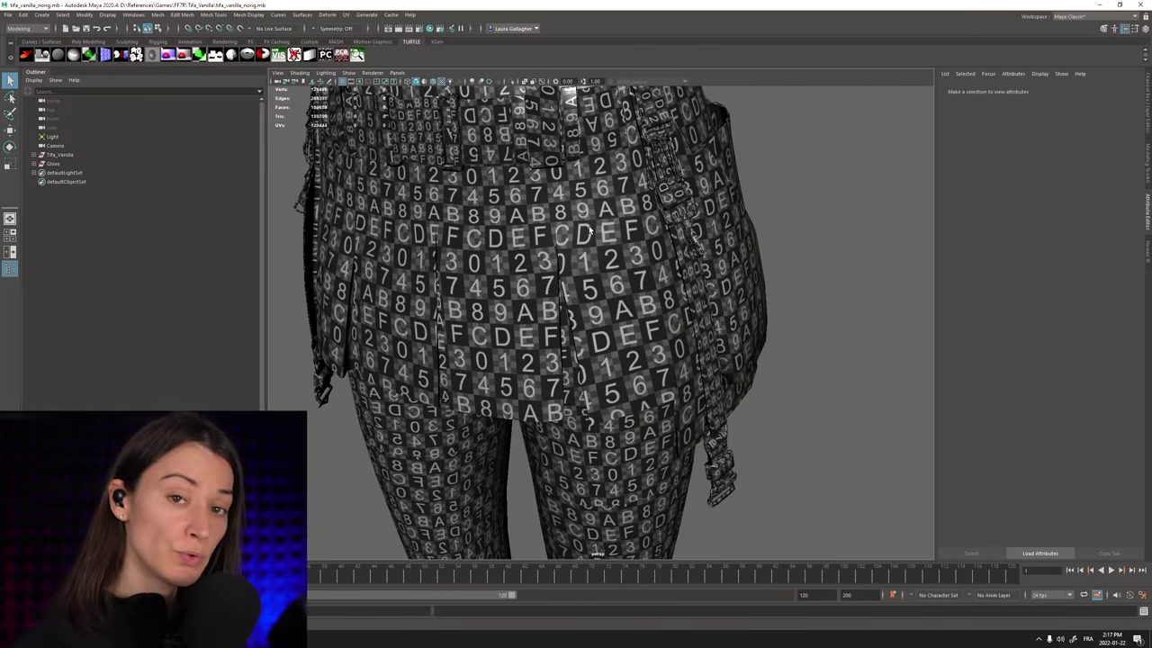